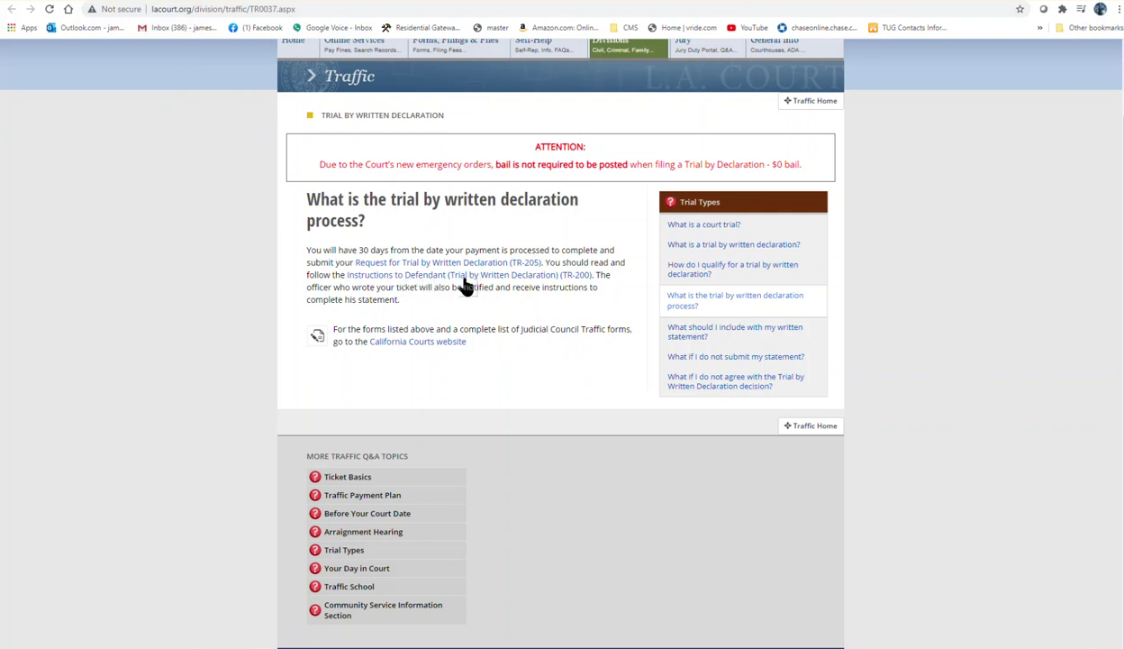
# - Open the TR-200 Instructions to Defendant PDF from the trial by written declaration page
pyautogui.click(530, 280)
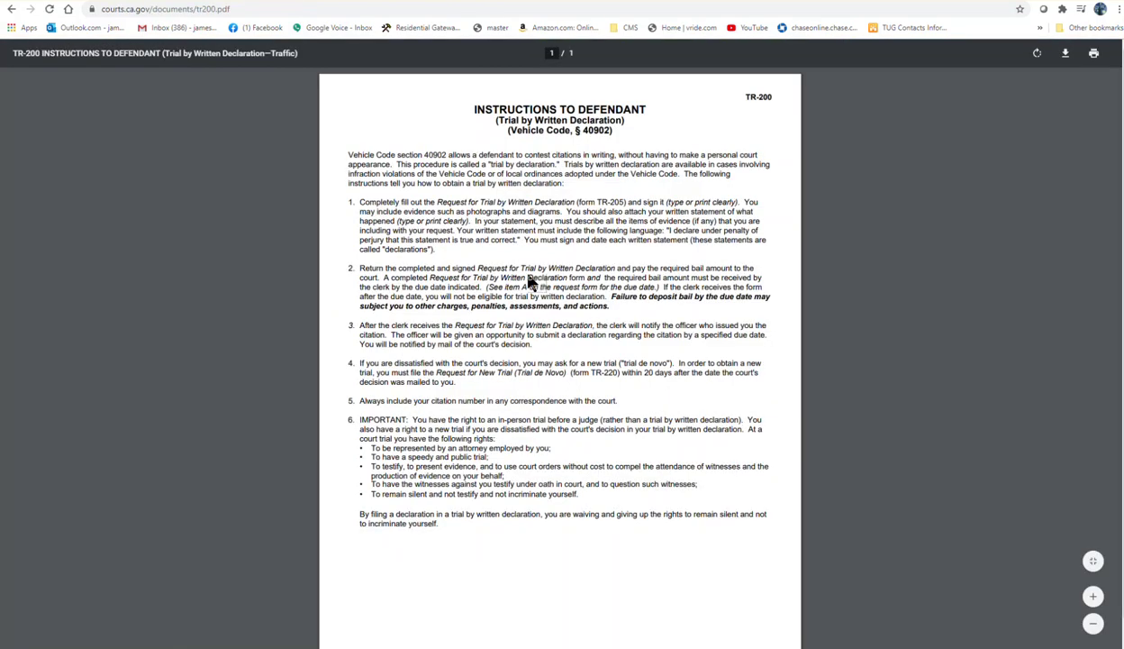
# - Zoom in on the TR-200 instructions PDF, then go back to the previous page
pyautogui.click(1093, 595)
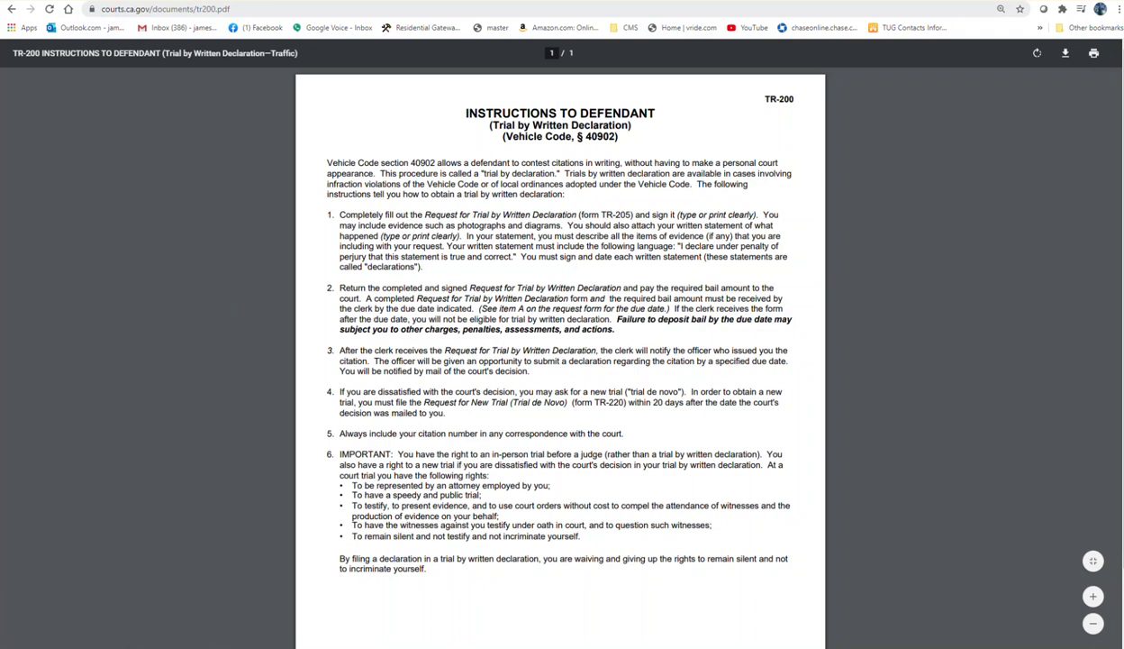
pyautogui.hotkey('alt', 'Left')
pyautogui.hotkey('alt', 'Left')
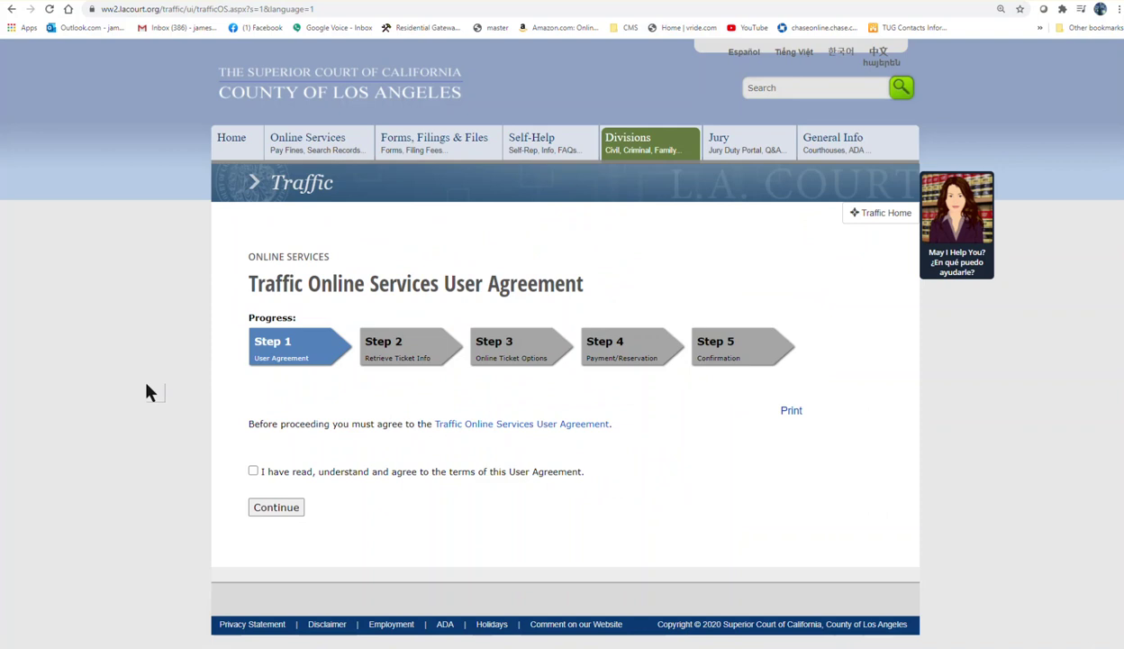
# - Accept the Traffic Online Services user agreement and continue to the ticket search step
pyautogui.click(326, 8)
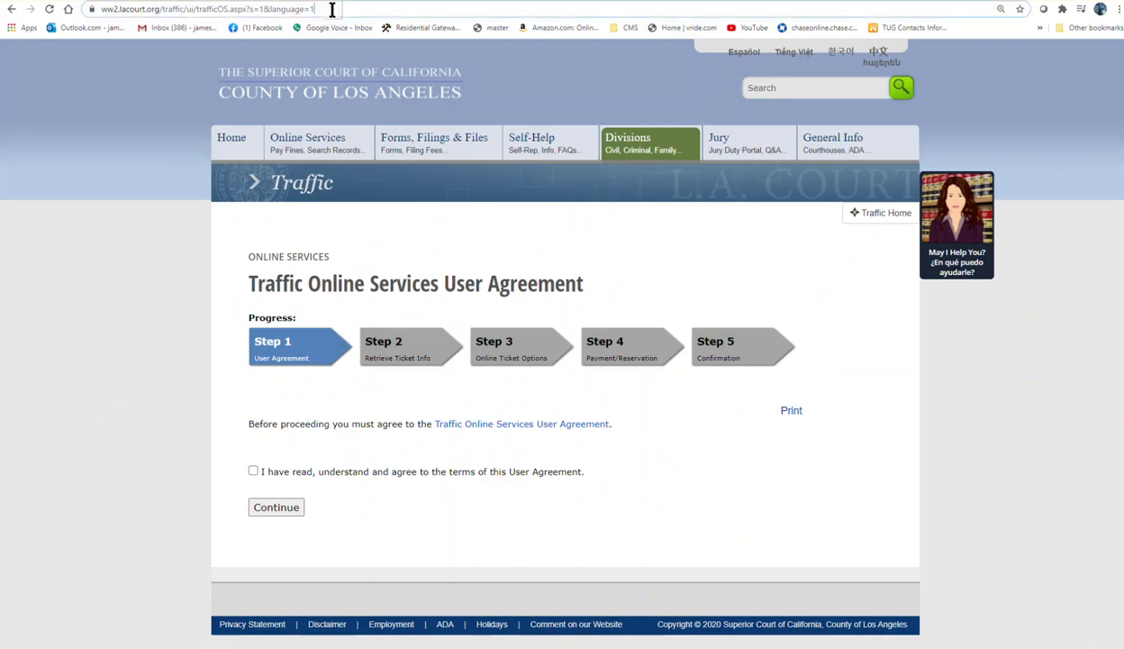
pyautogui.click(254, 472)
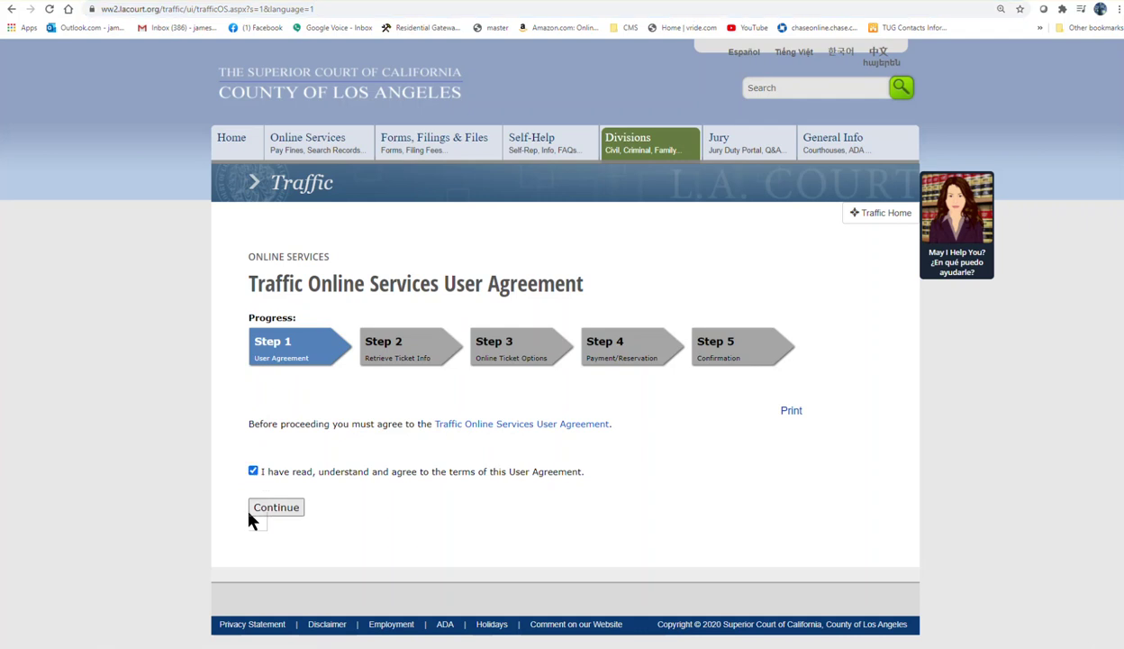
pyautogui.click(276, 507)
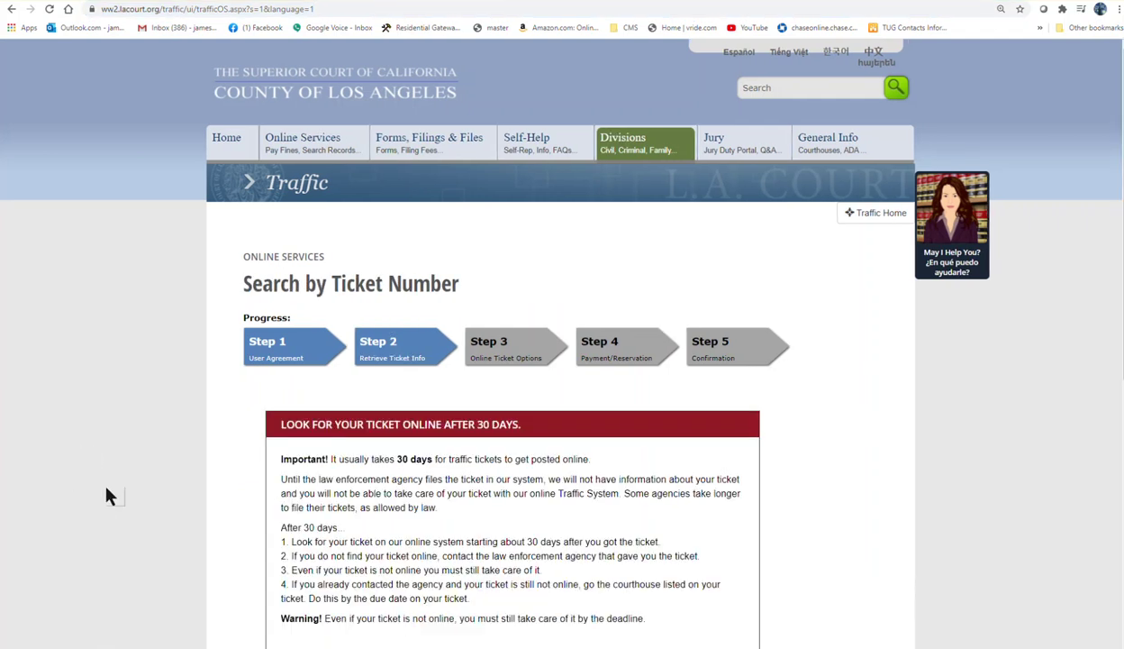
pyautogui.scroll(-2, 104, 491)
pyautogui.scroll(-4, 103, 493)
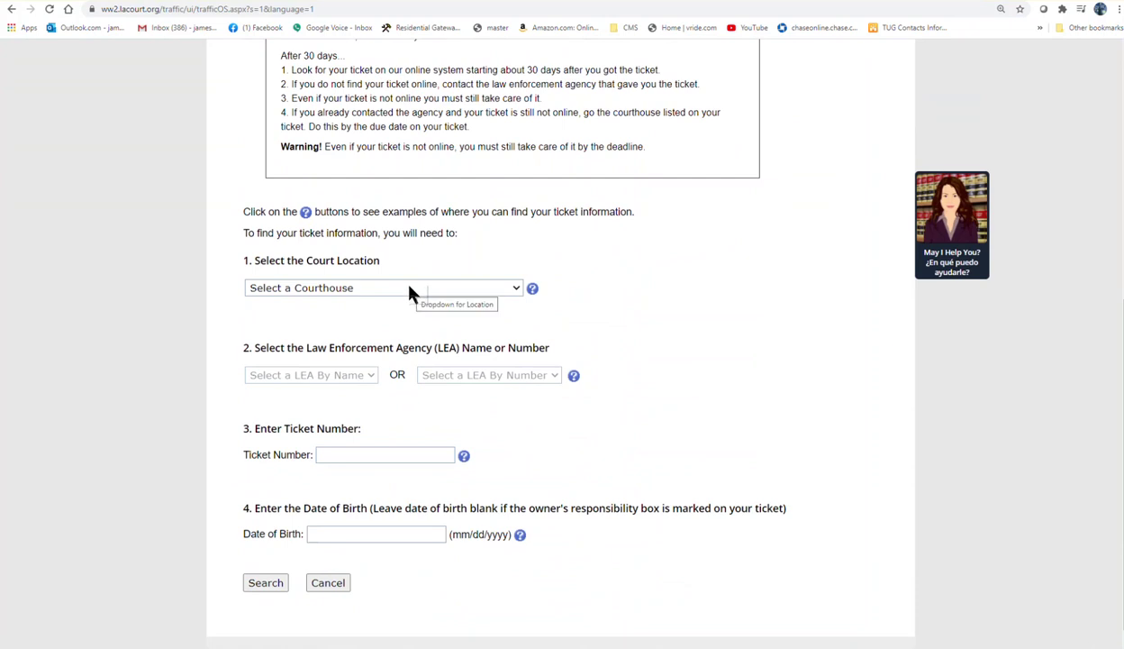
# - Choose Metropolitan Courthouse as the court location and California Highway Patrol as the agency
pyautogui.click(408, 288)
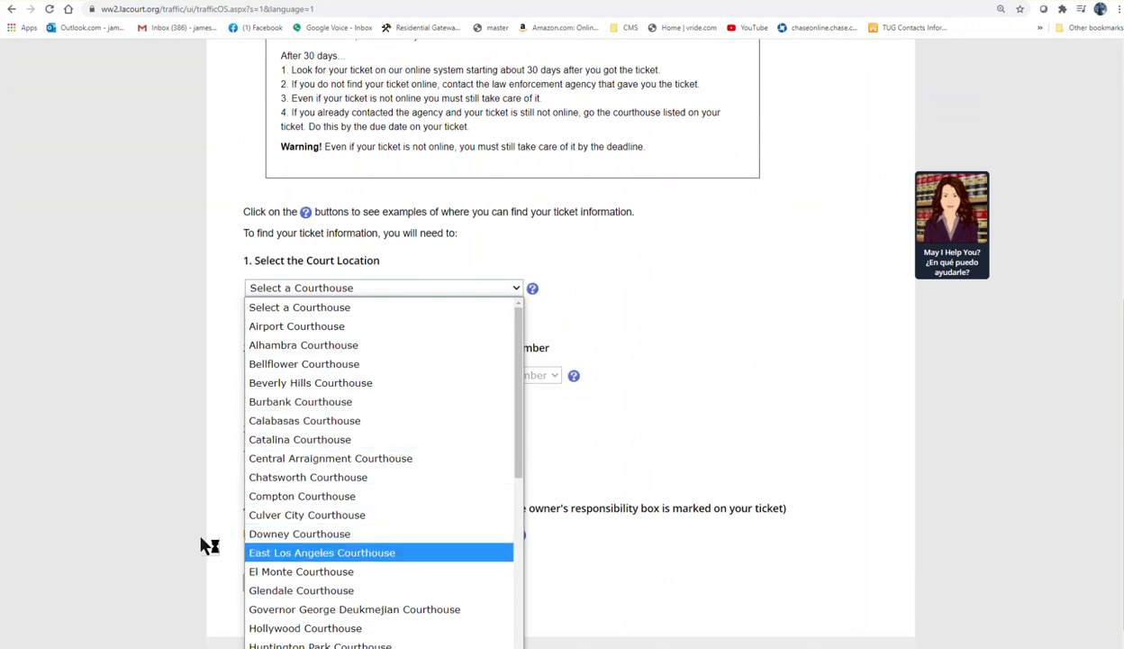
pyautogui.scroll(-5, 363, 542)
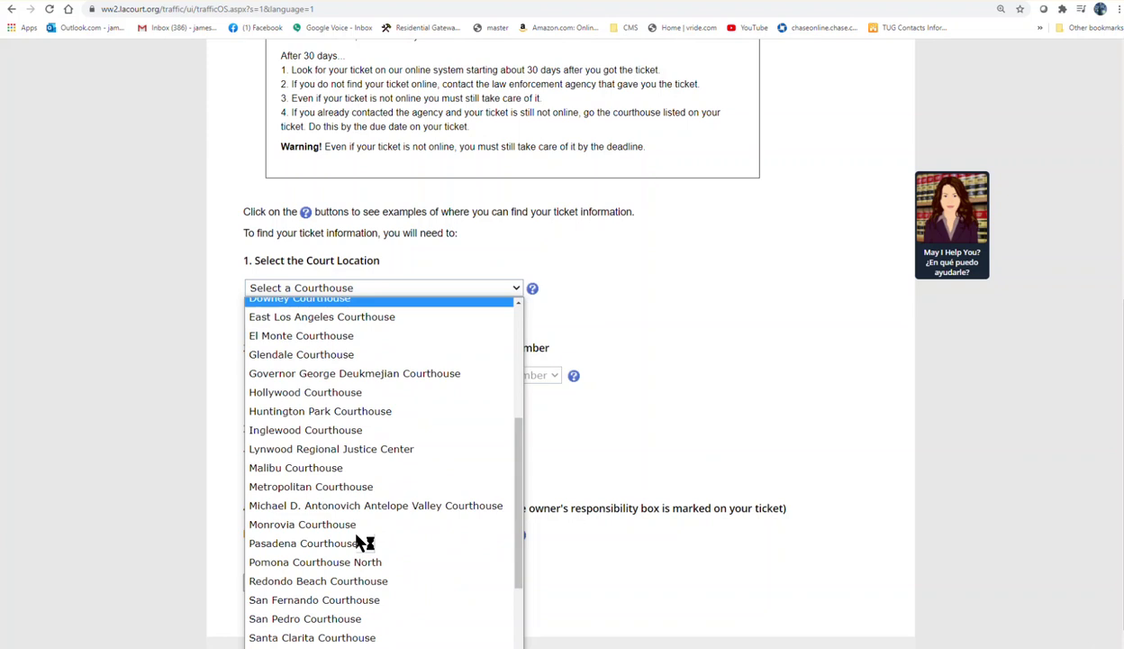
pyautogui.click(343, 488)
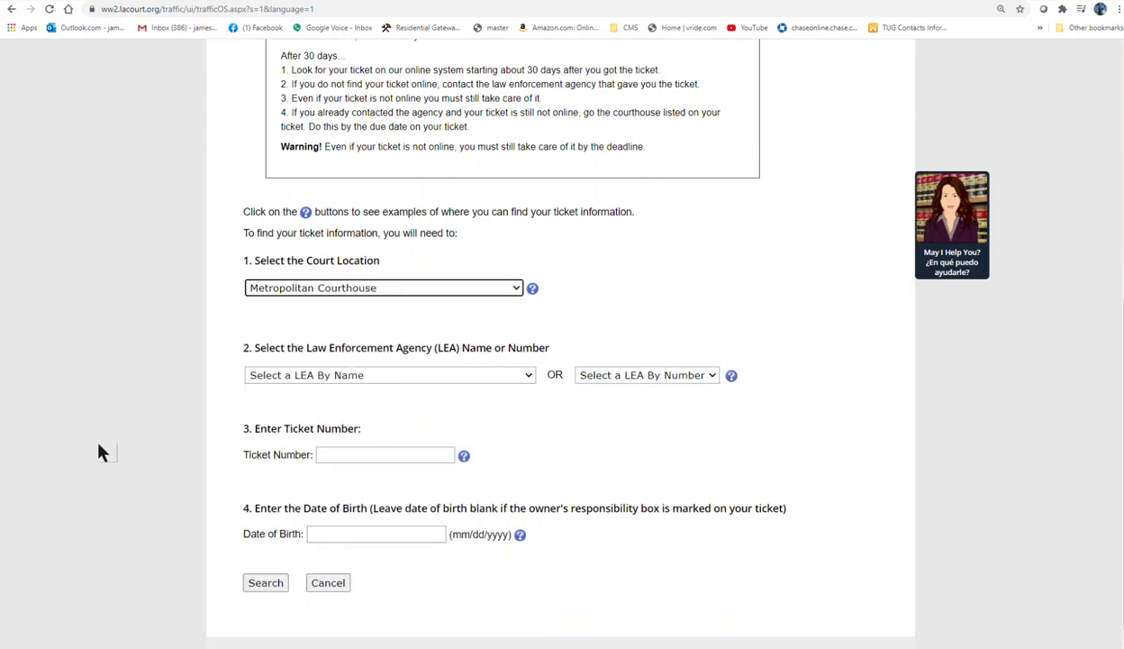
pyautogui.click(311, 379)
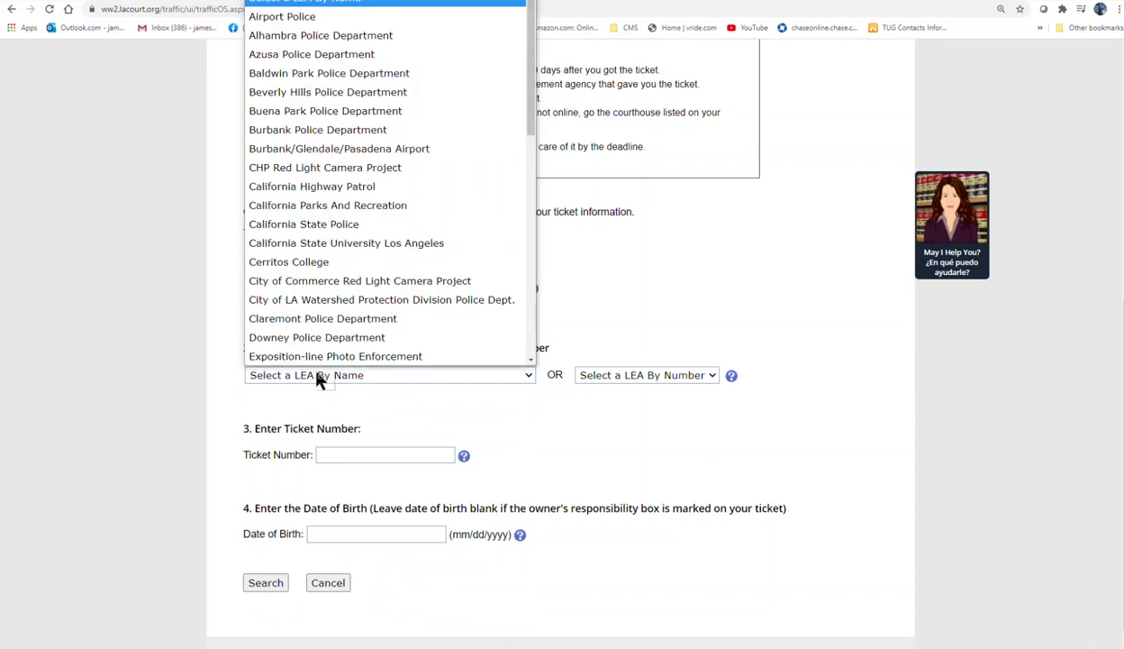
pyautogui.click(320, 185)
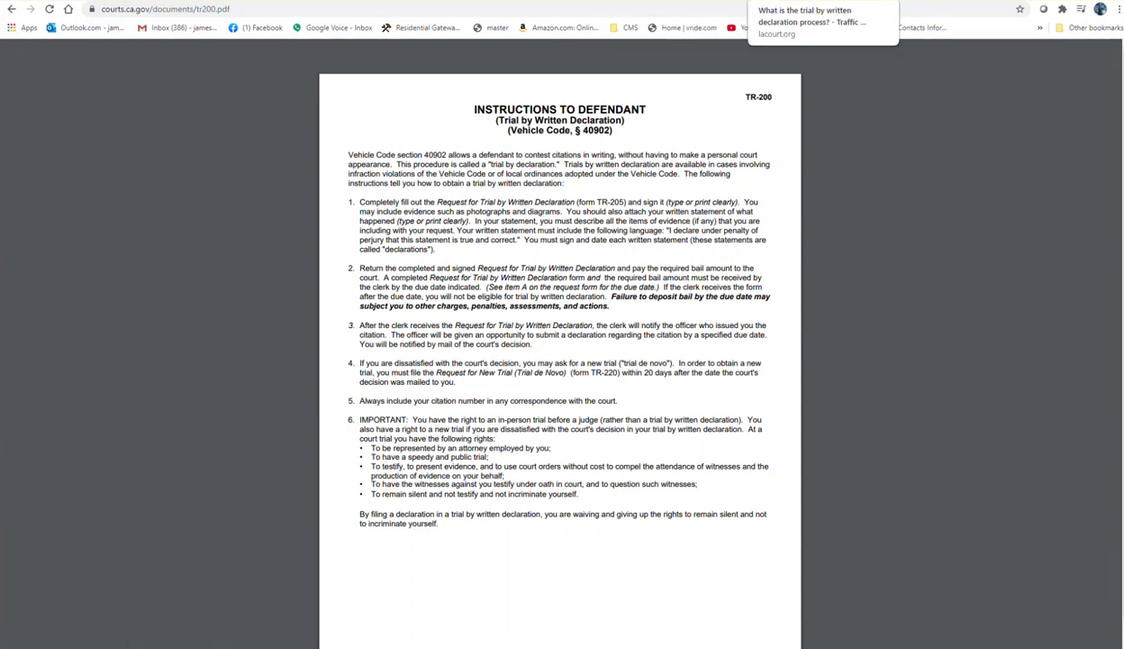
# - Open the TR-205 Request for Trial by Written Declaration PDF and zoom in twice
pyautogui.click(802, 0)
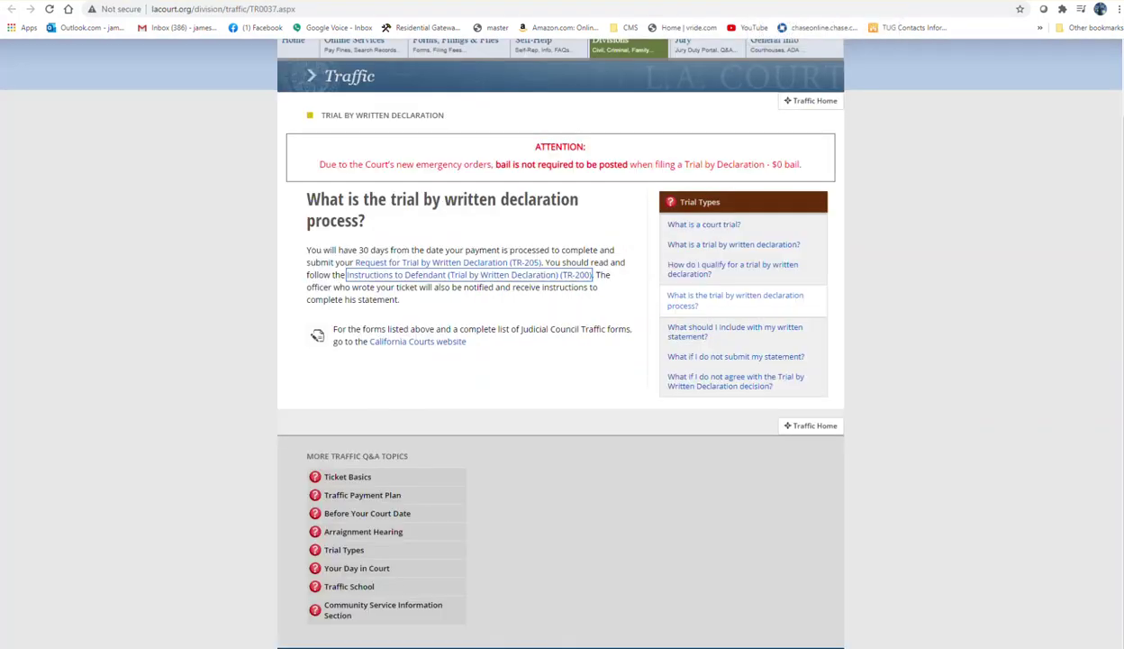
pyautogui.click(485, 264)
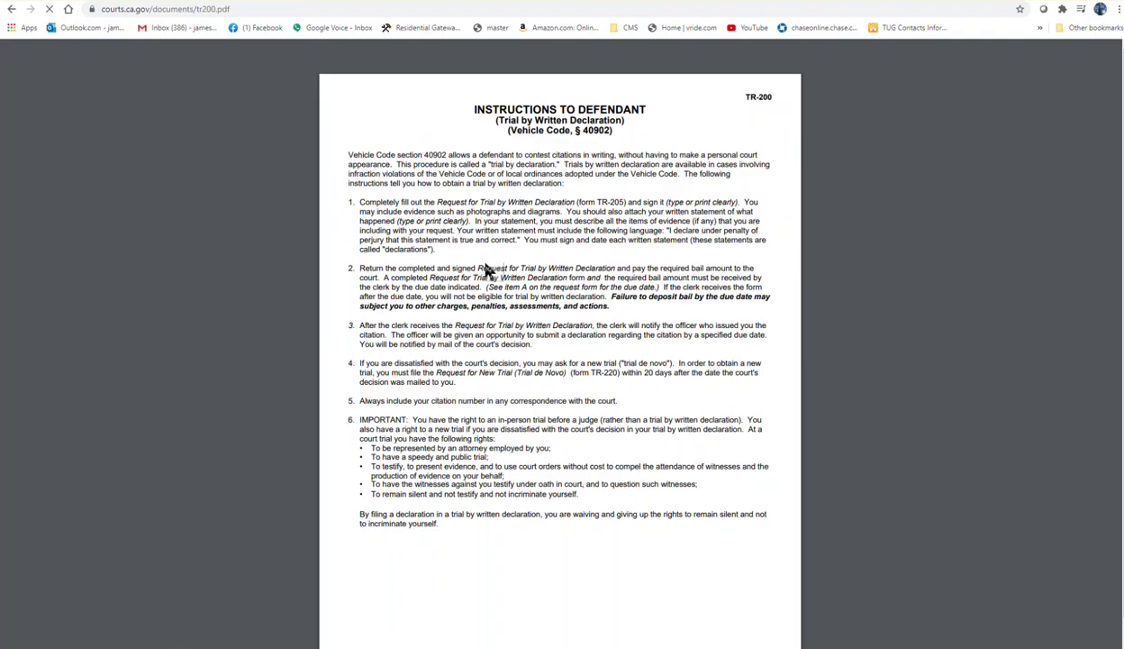
pyautogui.click(1093, 595)
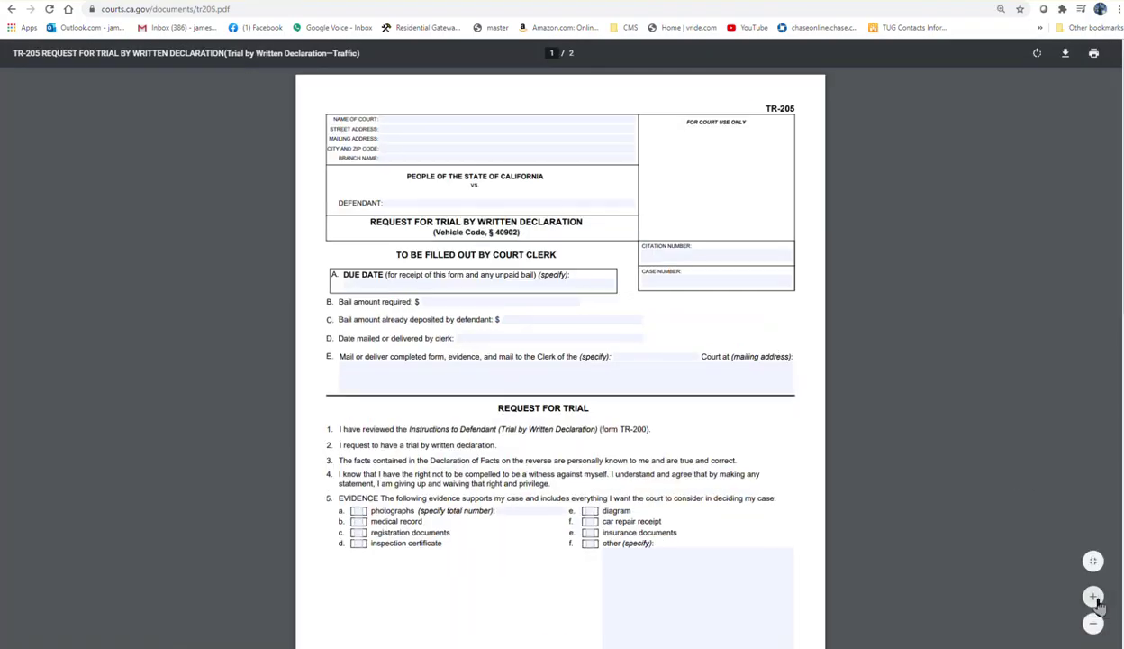
pyautogui.click(1093, 595)
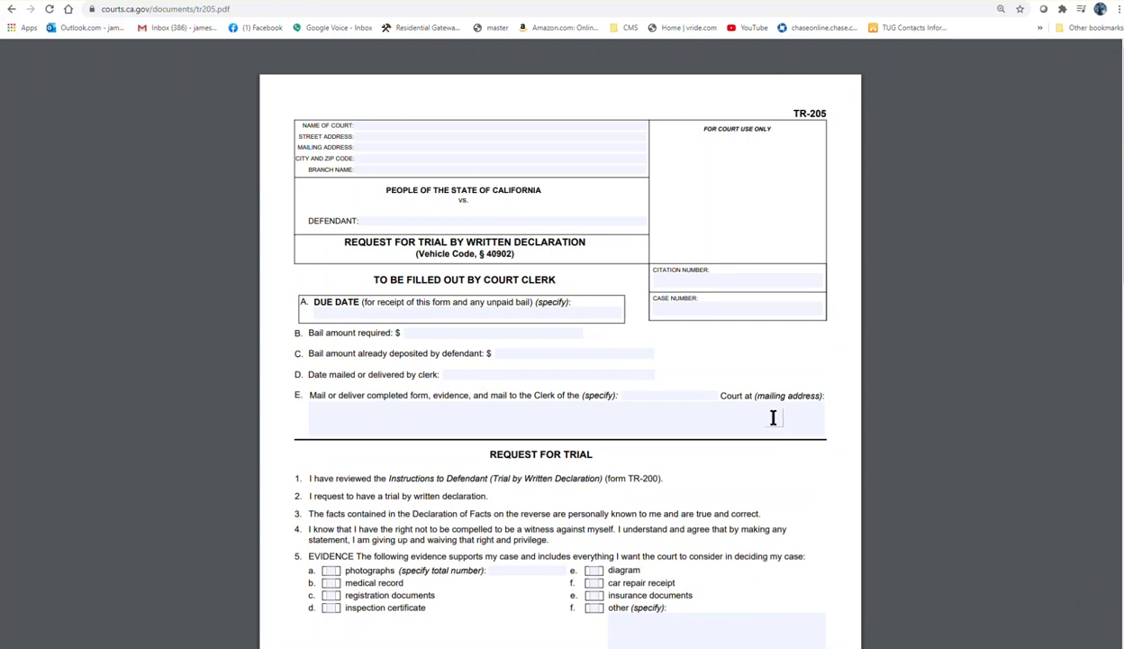
# - Place the cursor in the Name of Court field at the top of the form
pyautogui.click(684, 278)
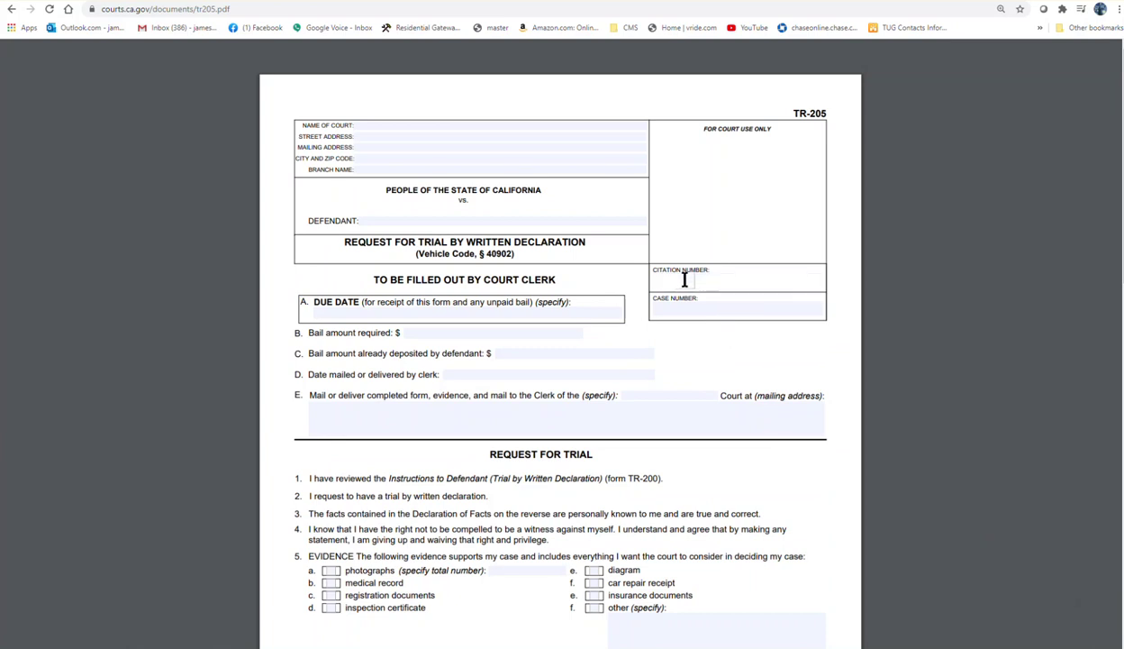
pyautogui.click(373, 125)
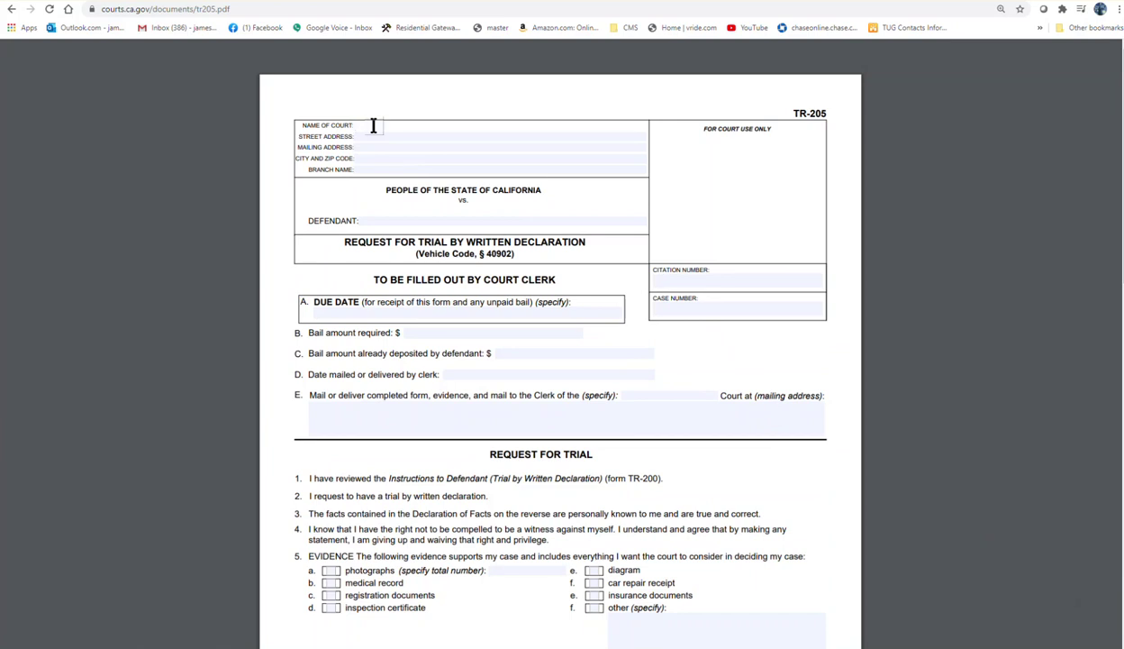
pyautogui.press('Tab')
pyautogui.press('Tab')
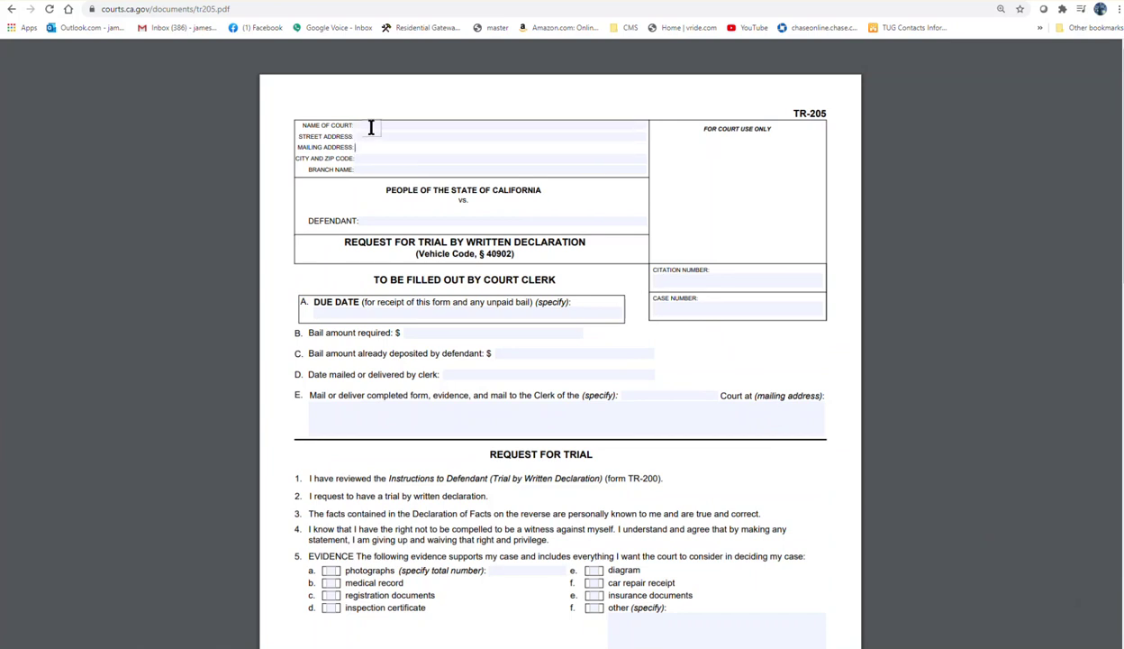
pyautogui.click(370, 126)
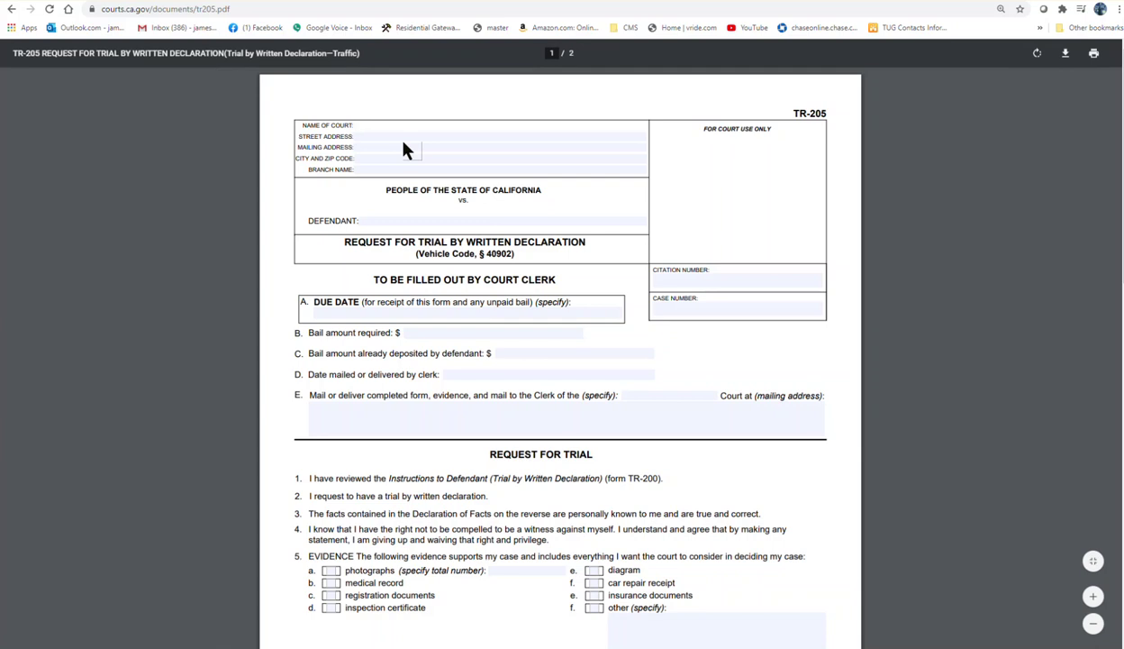
# - Enter court name LA METROCOURTHOUSE, the defendant's name and the citation number
pyautogui.write('LA METROCOURTHOUSE')
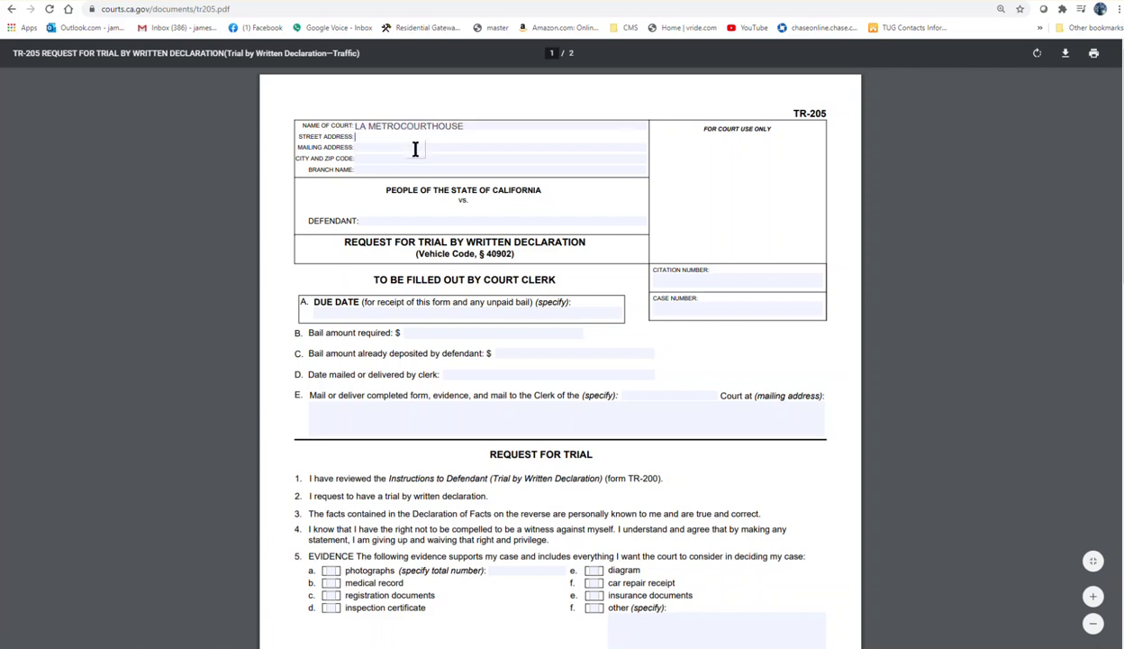
pyautogui.click(411, 166)
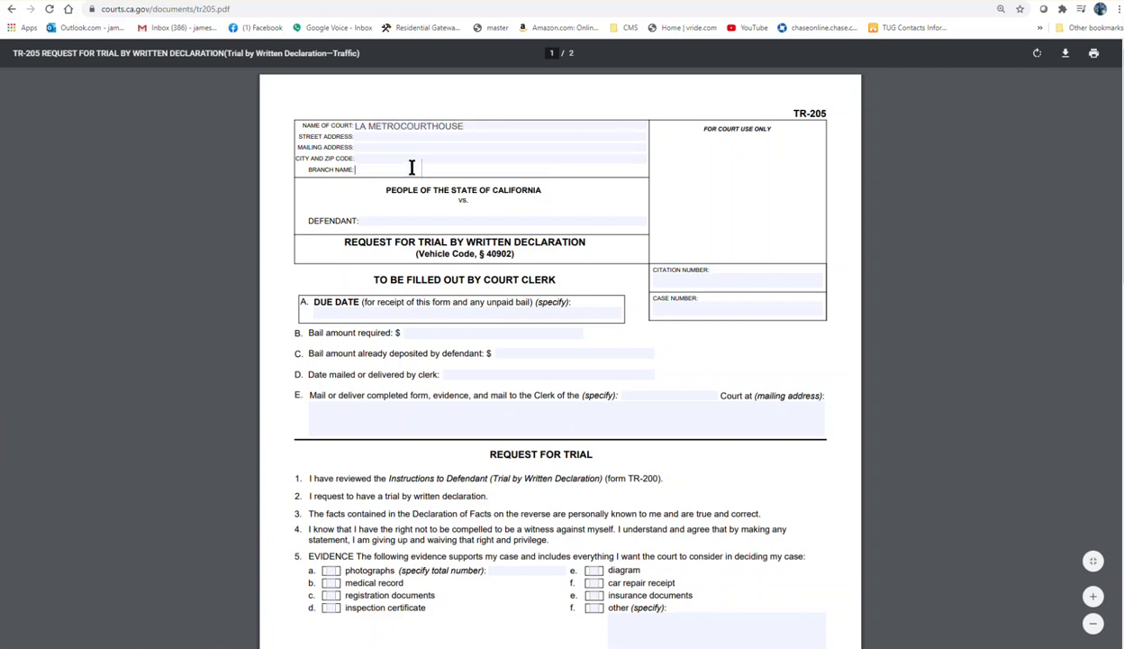
pyautogui.click(415, 219)
pyautogui.write('F')
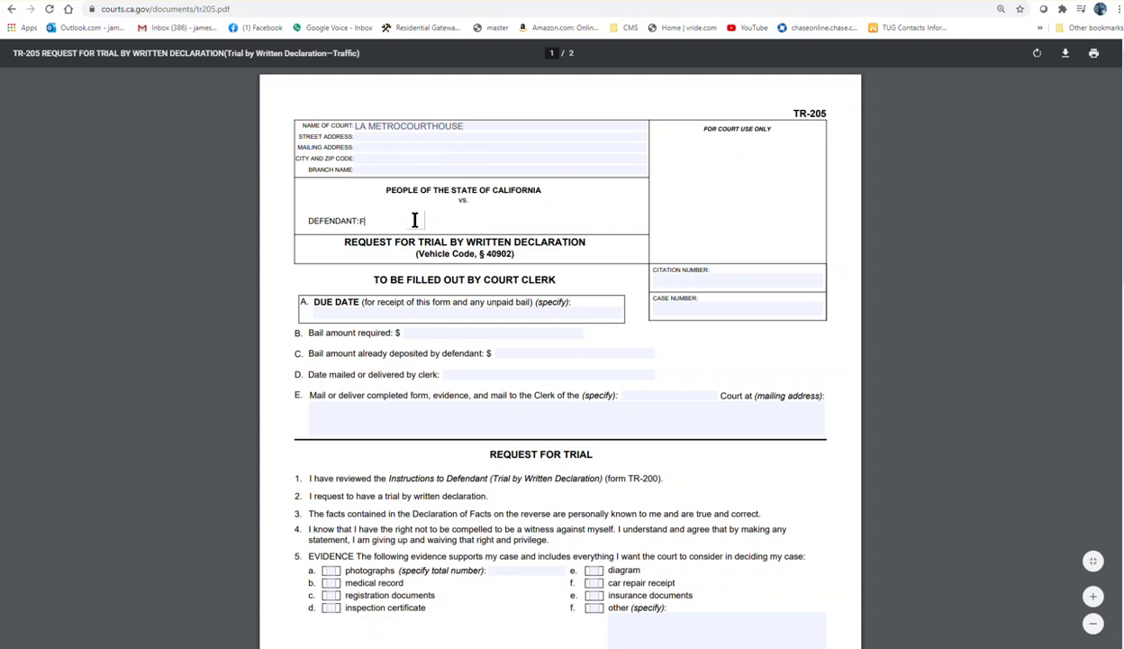
pyautogui.press('BackSpace')
pyautogui.write('JOHN DOLE')
pyautogui.click(726, 279)
pyautogui.write('111323XXX')
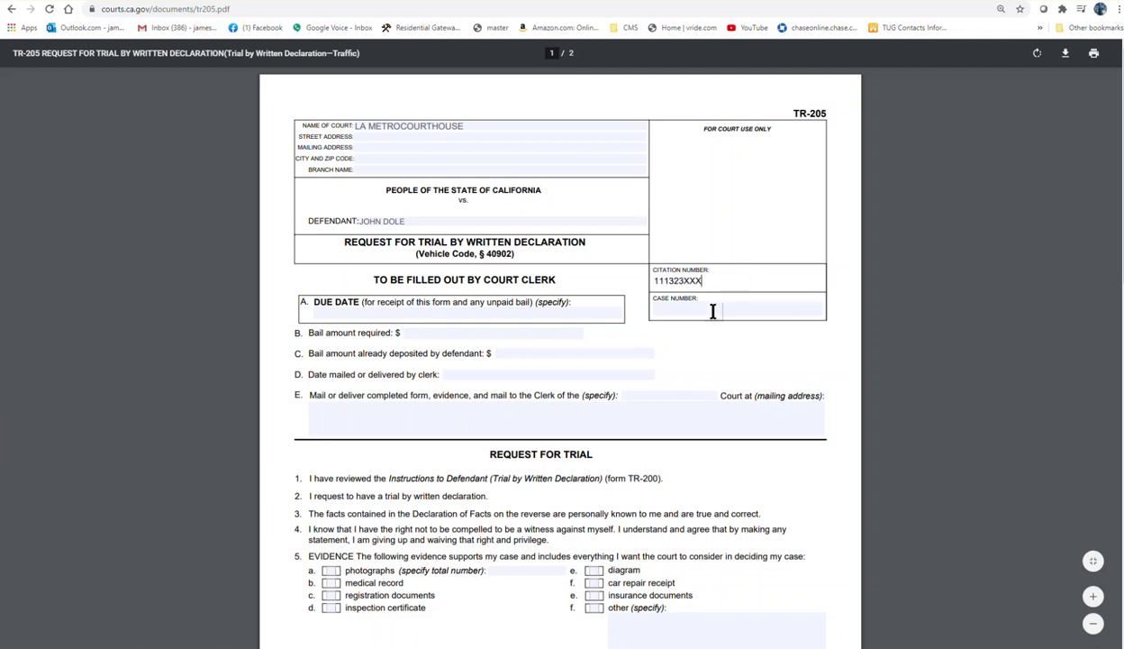
# - Enter a bail amount of 200 in the bail required field
pyautogui.click(708, 311)
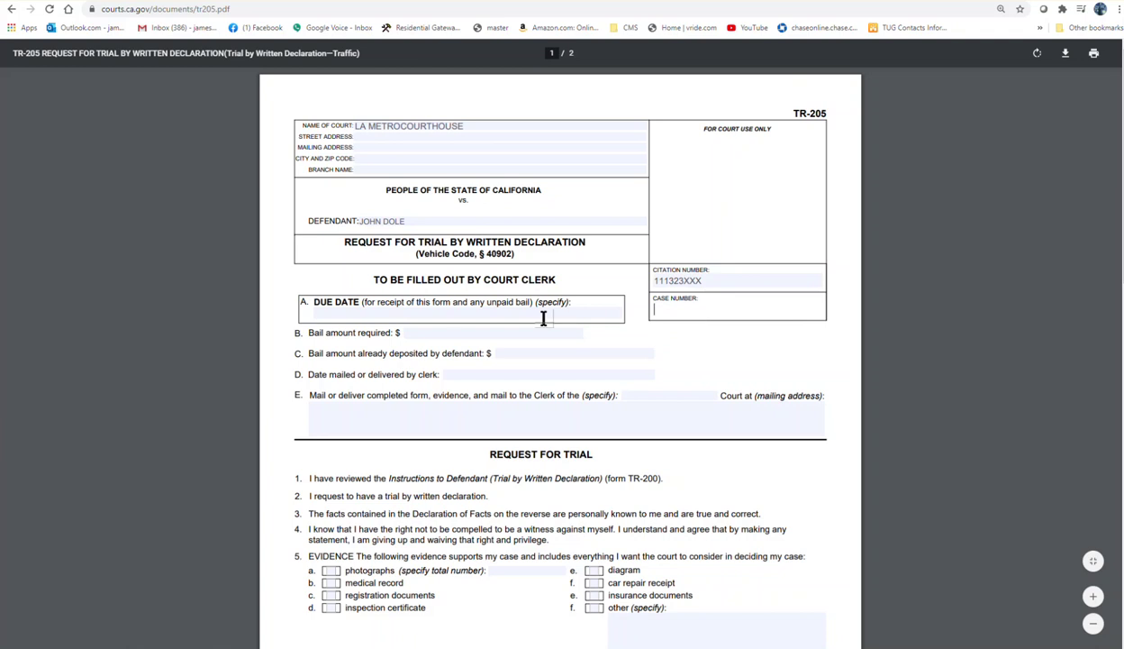
pyautogui.click(433, 333)
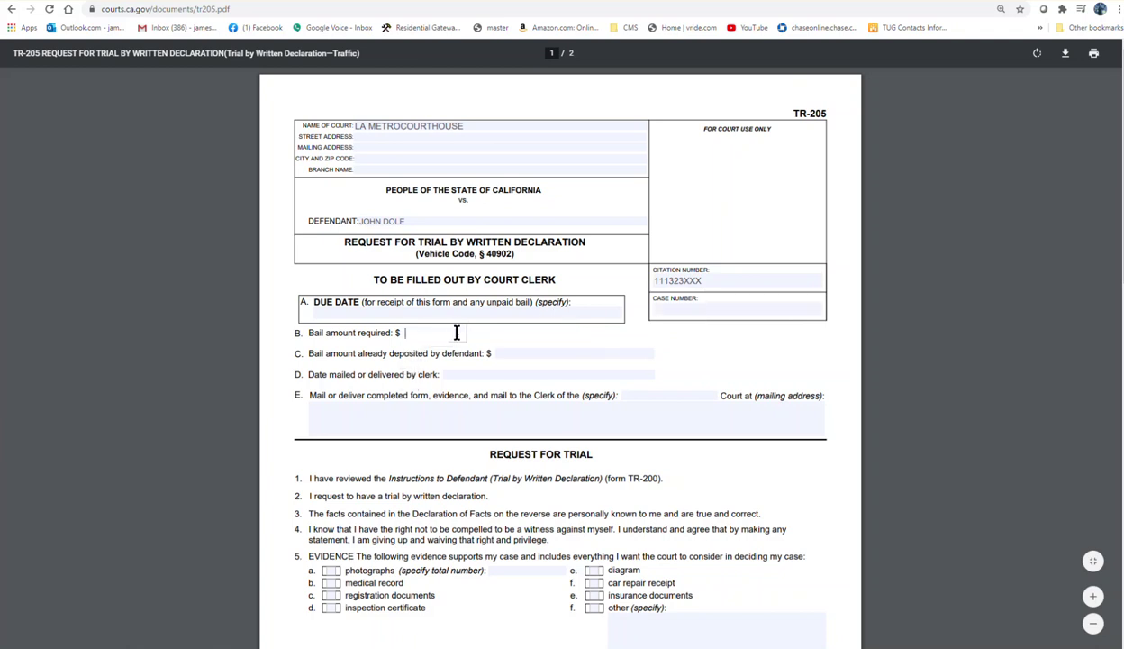
pyautogui.write('2000')
pyautogui.press('BackSpace')
# - Fill item E with the court's mailing address, correcting typos along the way
pyautogui.click(399, 413)
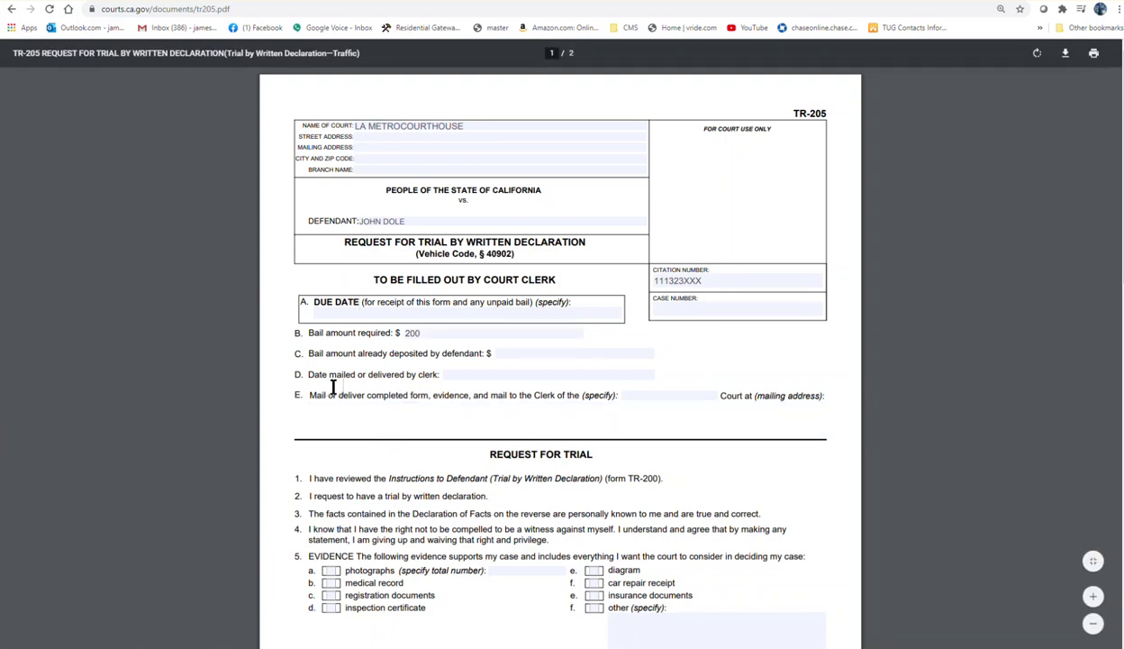
pyautogui.write('L;')
pyautogui.press('BackSpace')
pyautogui.write('A METROCOUNT ')
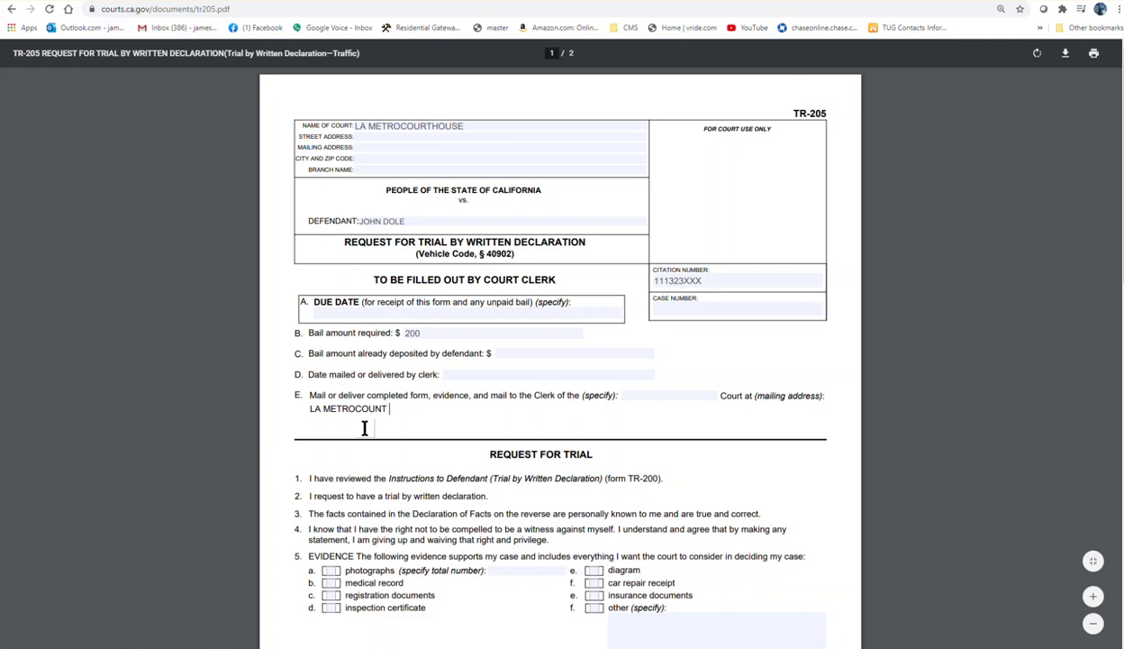
pyautogui.write('HOUSE, 1111  address')
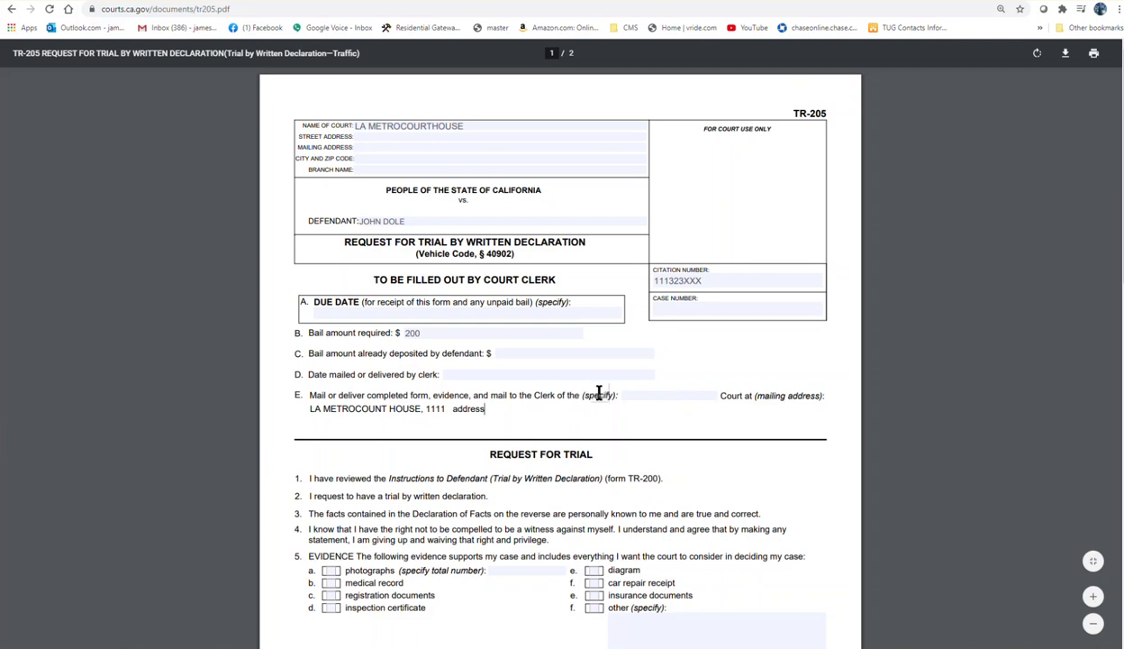
pyautogui.scroll(-1, 597, 394)
# - Scroll to page 2's Declaration of Facts and focus the Current mailing address field
pyautogui.scroll(1, 597, 396)
pyautogui.scroll(-5, 597, 399)
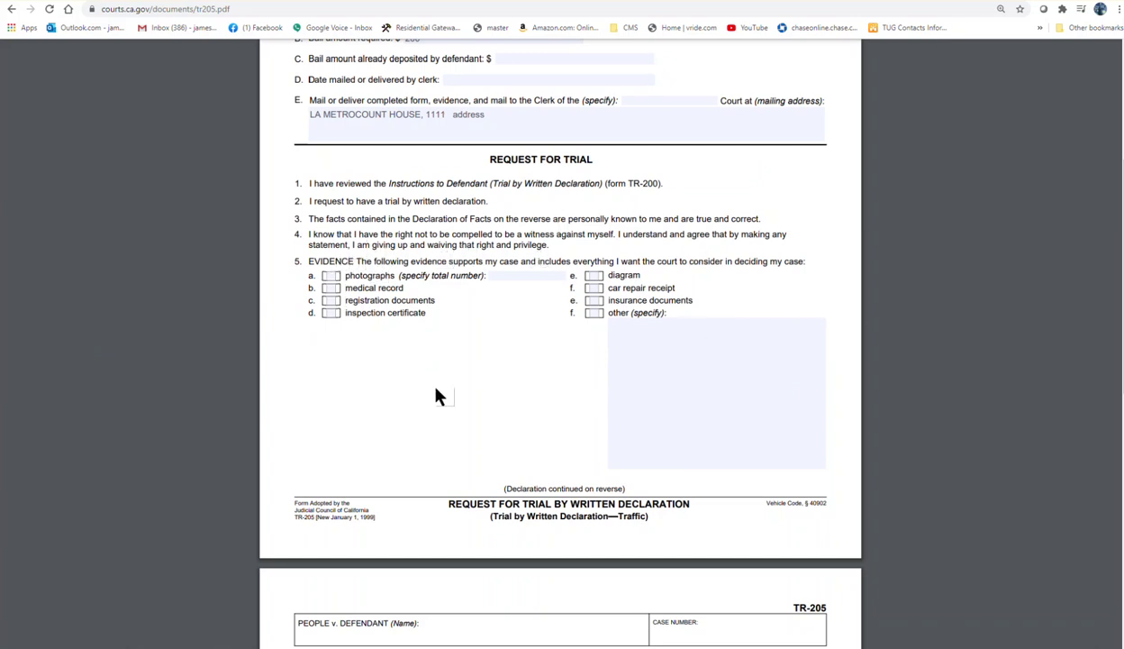
pyautogui.scroll(-4, 436, 391)
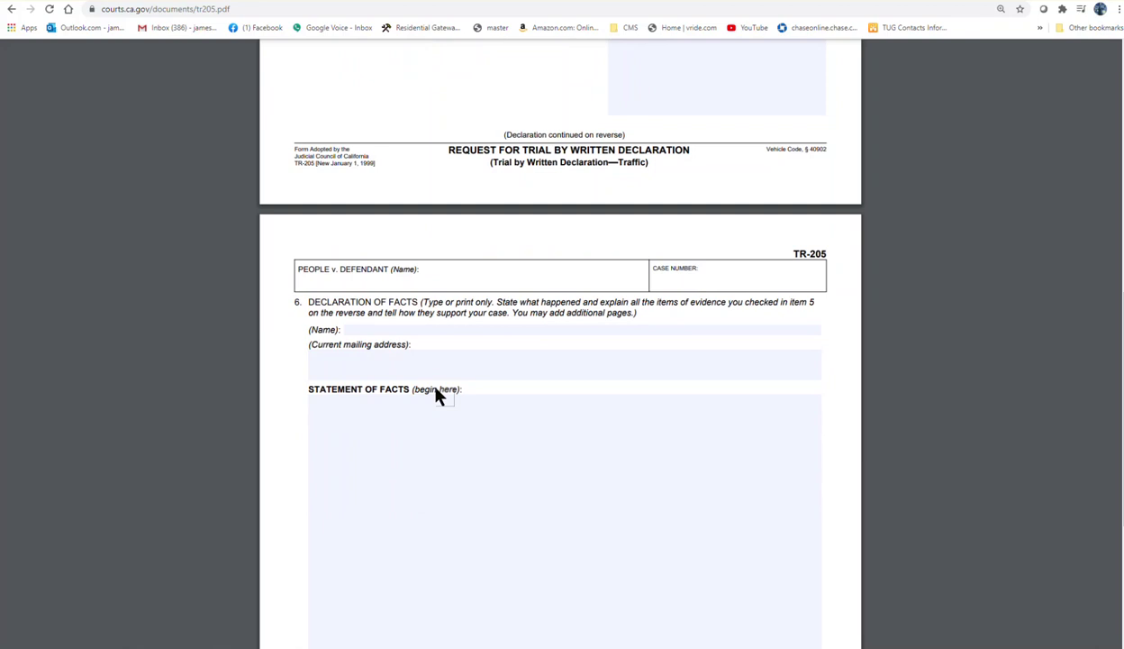
pyautogui.scroll(-1, 436, 391)
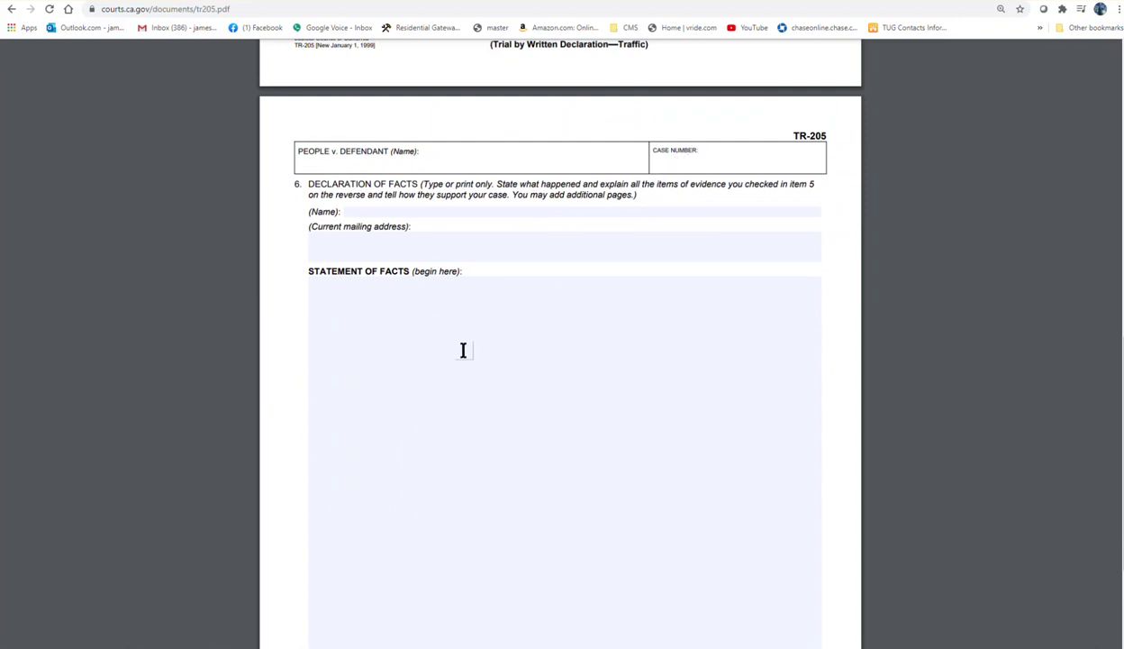
pyautogui.click(365, 246)
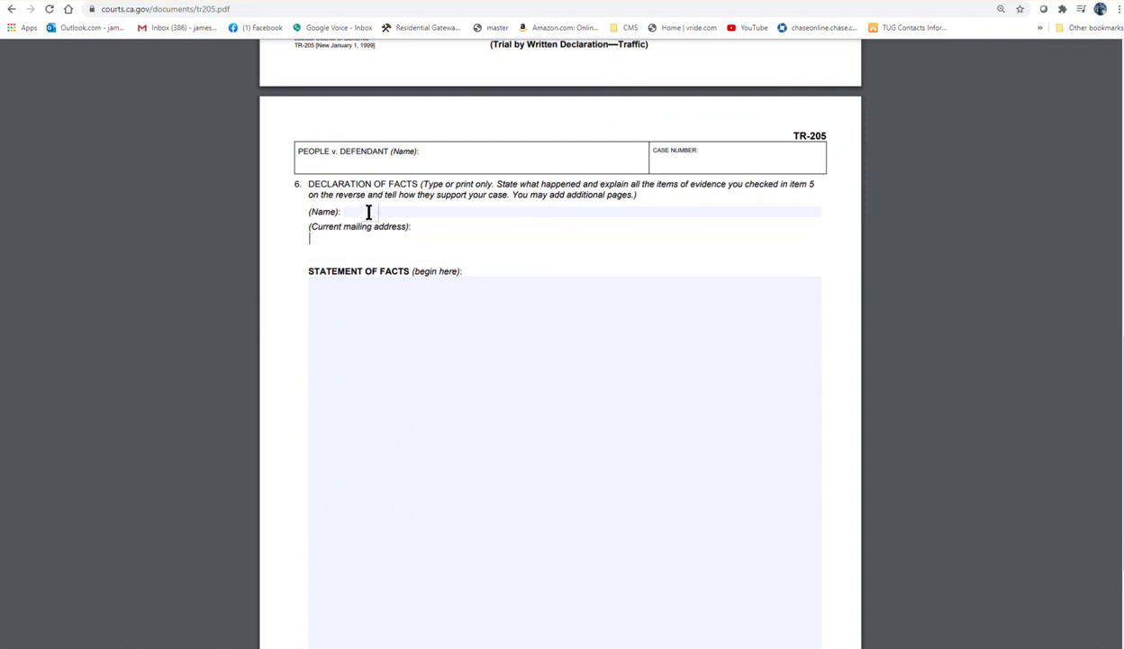
# - Enter the declarant's name in item 6's Name field
pyautogui.click(367, 212)
pyautogui.write('Jo')
pyautogui.press('BackSpace')
pyautogui.press('BackSpace')
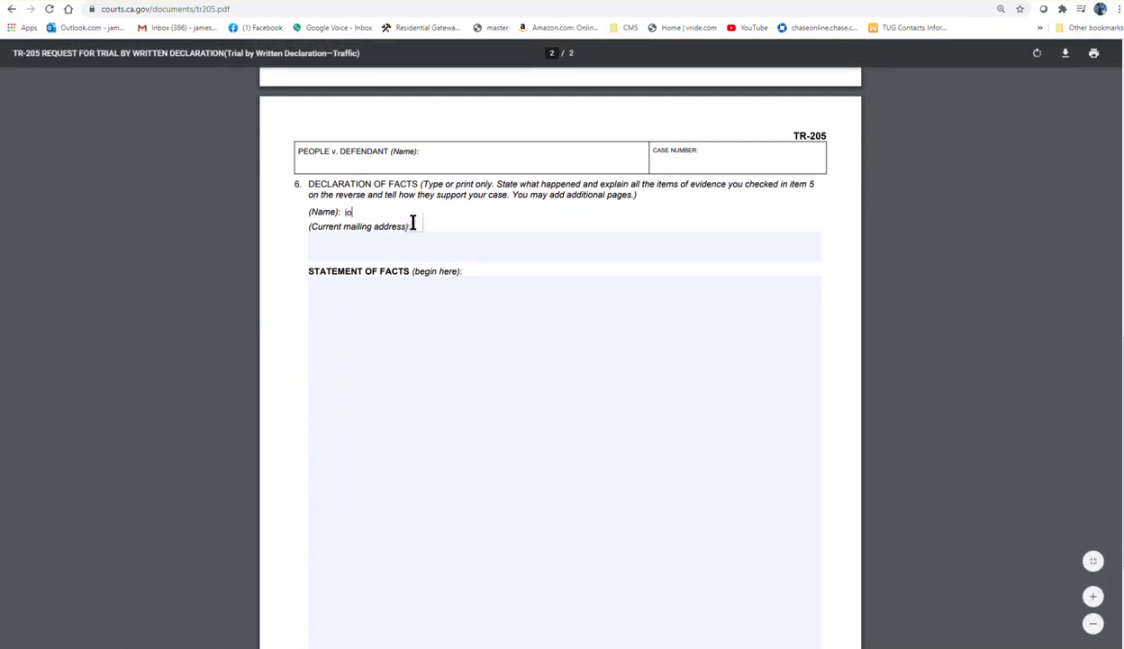
pyautogui.write('JOHN DOLE')
# - Enter the placeholder mailing address 'YOUR COMPLETE ADDRESS', removing the duplicated word
pyautogui.click(395, 243)
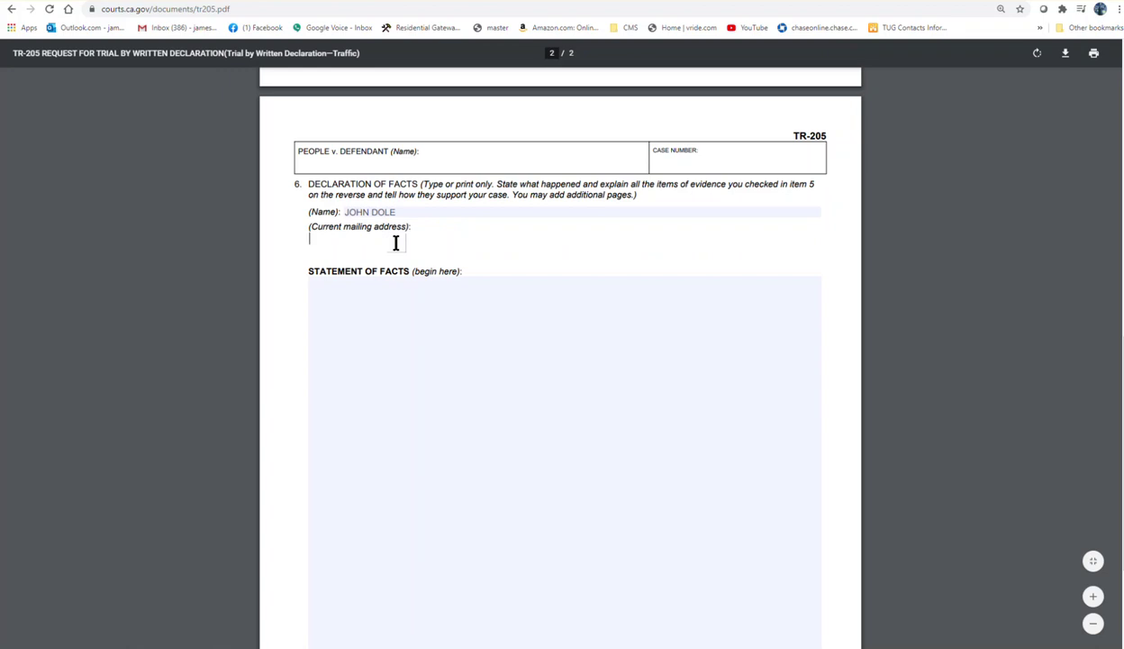
pyautogui.write('YOUR ADDRESS COMPLETE ADDRESS')
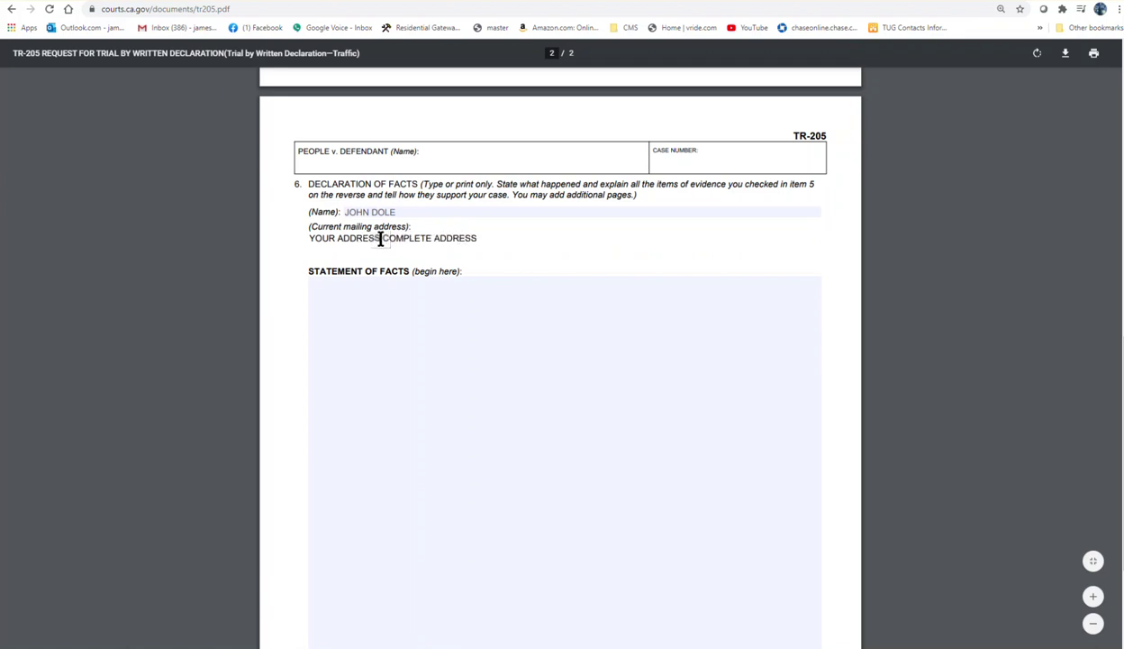
pyautogui.tripleClick(371, 231)
pyautogui.click(391, 239)
pyautogui.press('Delete')
pyautogui.press('Delete')
pyautogui.press('Delete')
pyautogui.press('BackSpace')
pyautogui.press('BackSpace')
pyautogui.press('BackSpace')
pyautogui.press('BackSpace')
pyautogui.press('BackSpace')
pyautogui.click(383, 348)
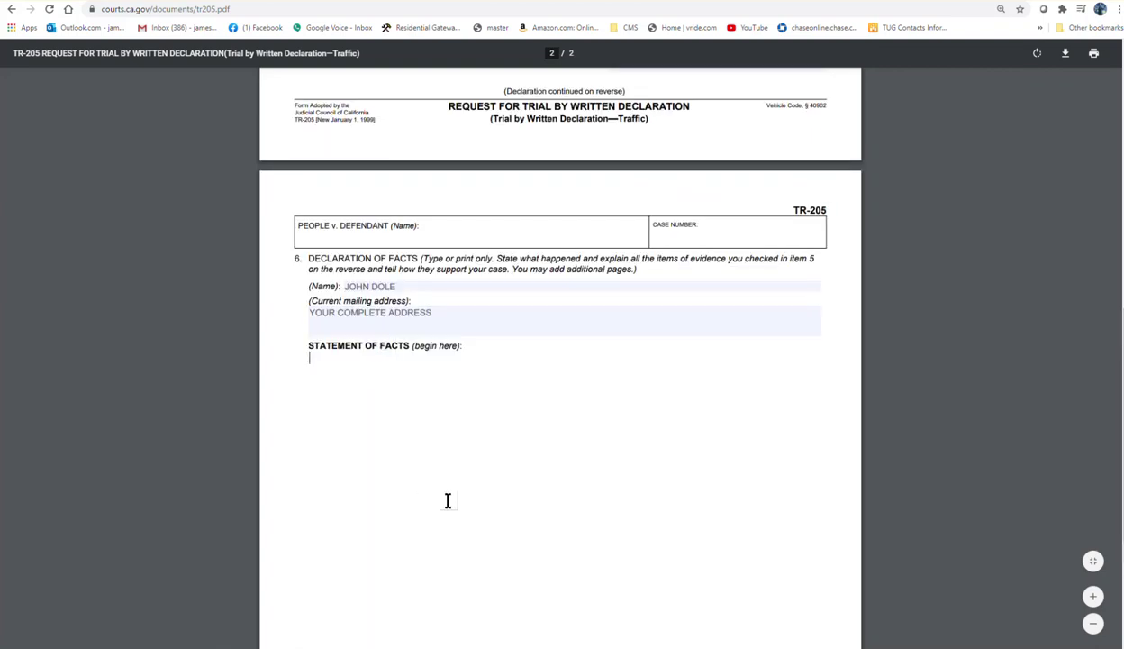
# - Add two test lines and paste the innocence declaration requesting dash cam and body cam video
pyautogui.press('Return')
pyautogui.press('Return')
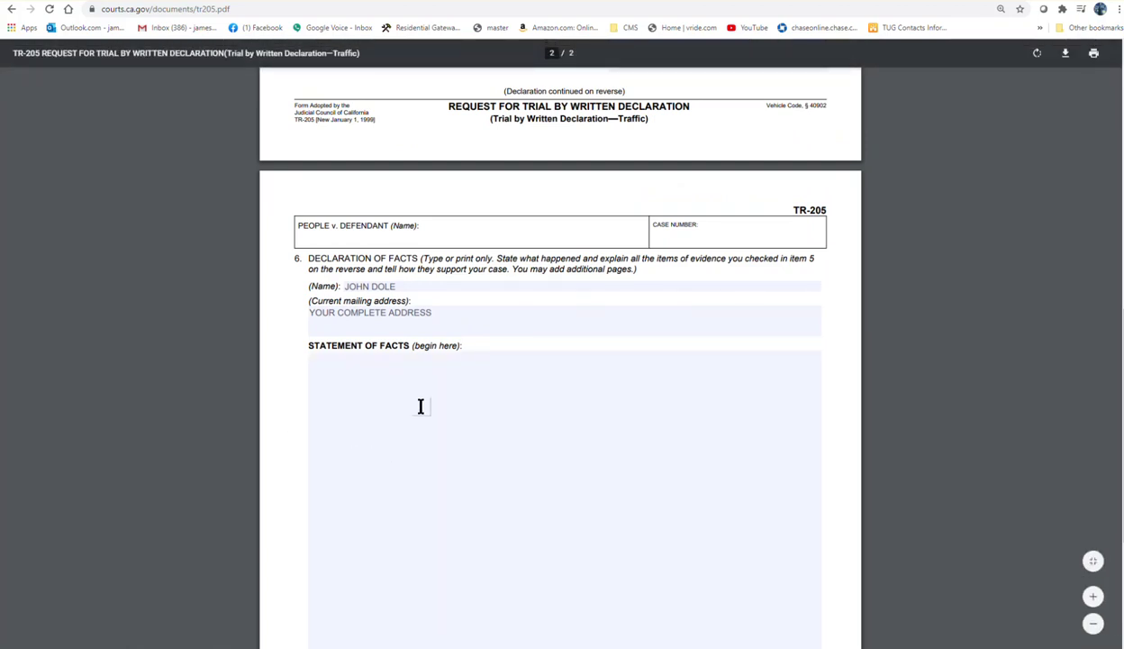
pyautogui.click(420, 410)
pyautogui.write('dfasasfjasdkf')
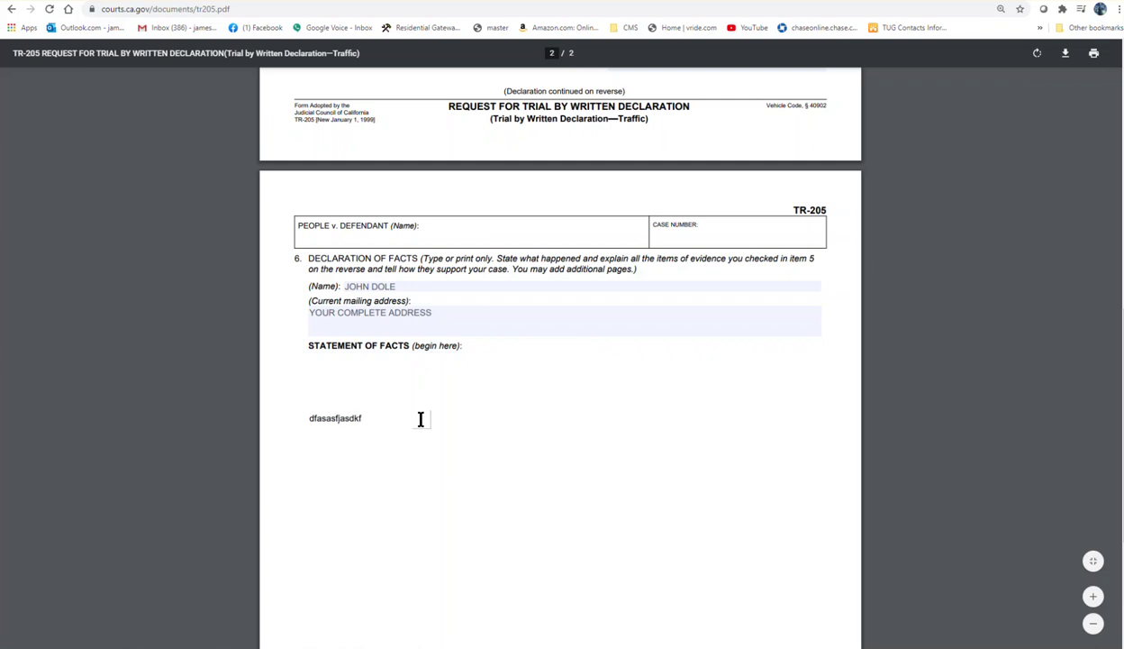
pyautogui.press('Return')
pyautogui.write('ljasdfj')
pyautogui.write('I declare my innocence and request the citing officer to provide physical evidence beyond a reasonable doubt, for the pending charges against me. Please include dash cam video, body cam video, photos or physical evidence that proves the charges pending against me"')
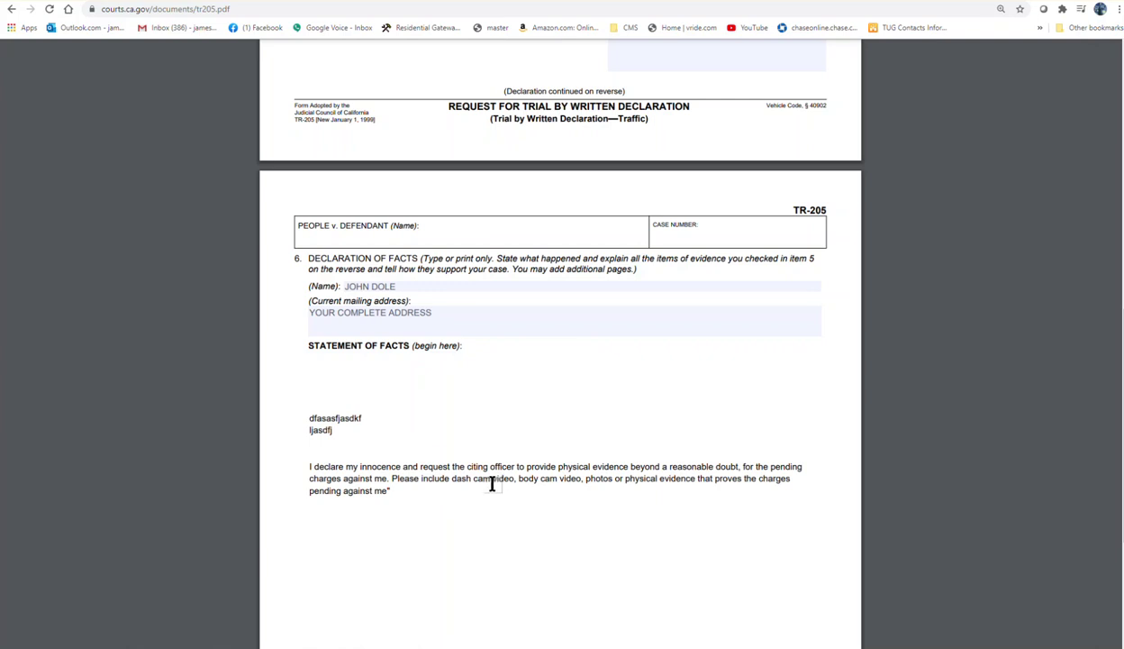
pyautogui.tripleClick(499, 485)
pyautogui.click(564, 485)
pyautogui.tripleClick(581, 478)
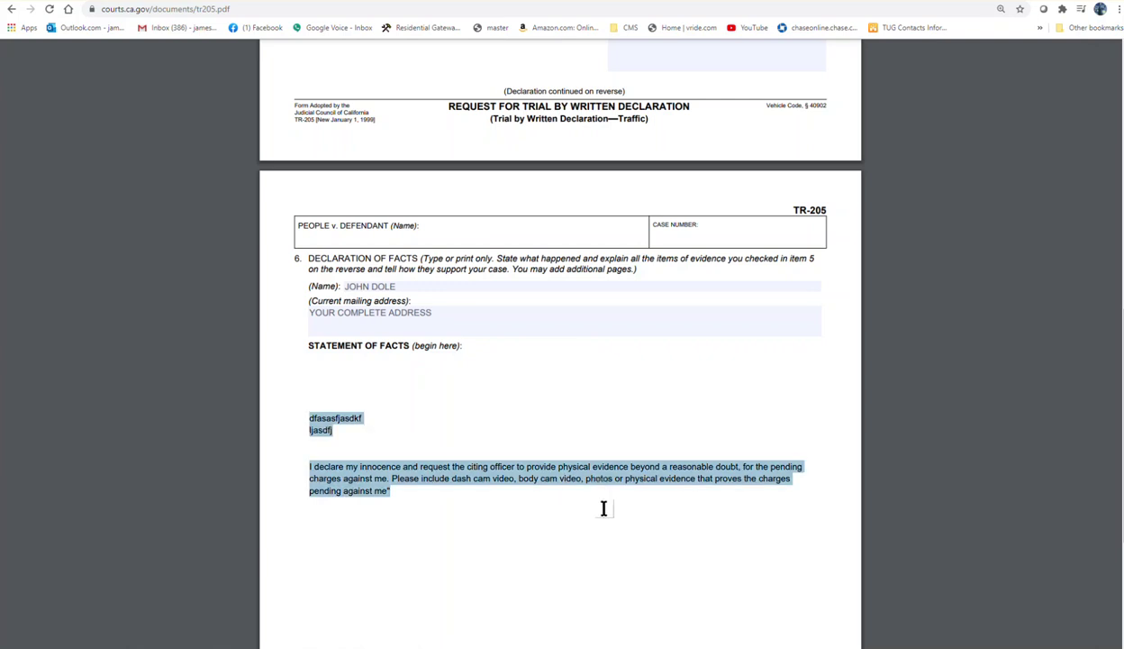
pyautogui.click(514, 498)
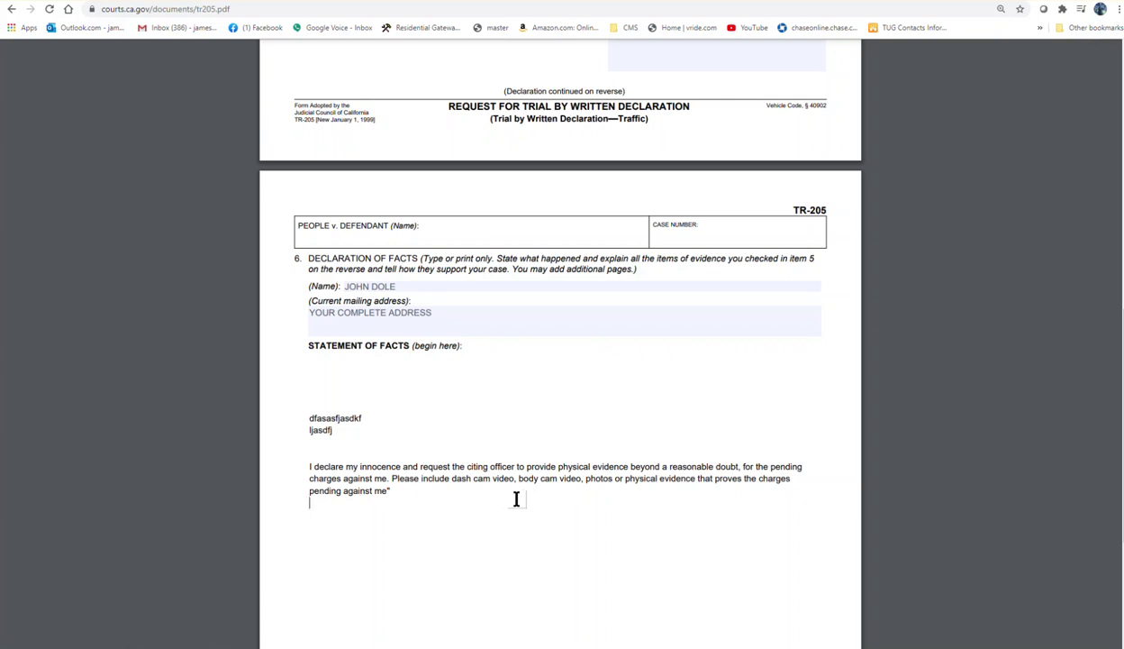
pyautogui.click(365, 422)
# - Add 'sh short' to the statement, select its text, and scroll to the printed-name line
pyautogui.write('sh')
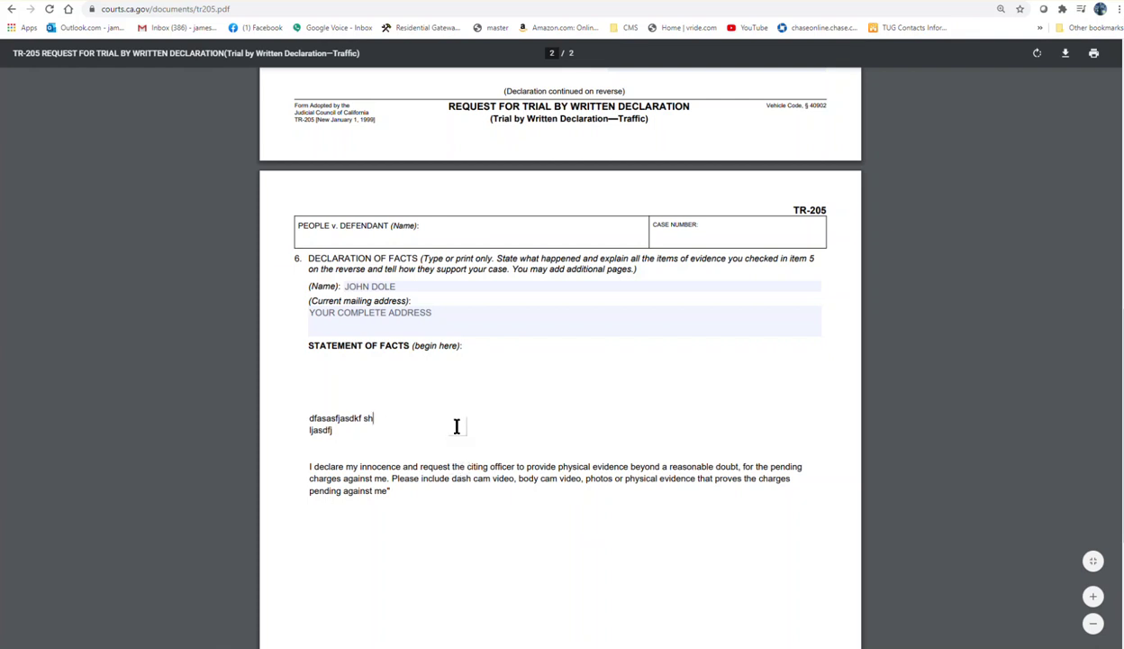
pyautogui.write('  short')
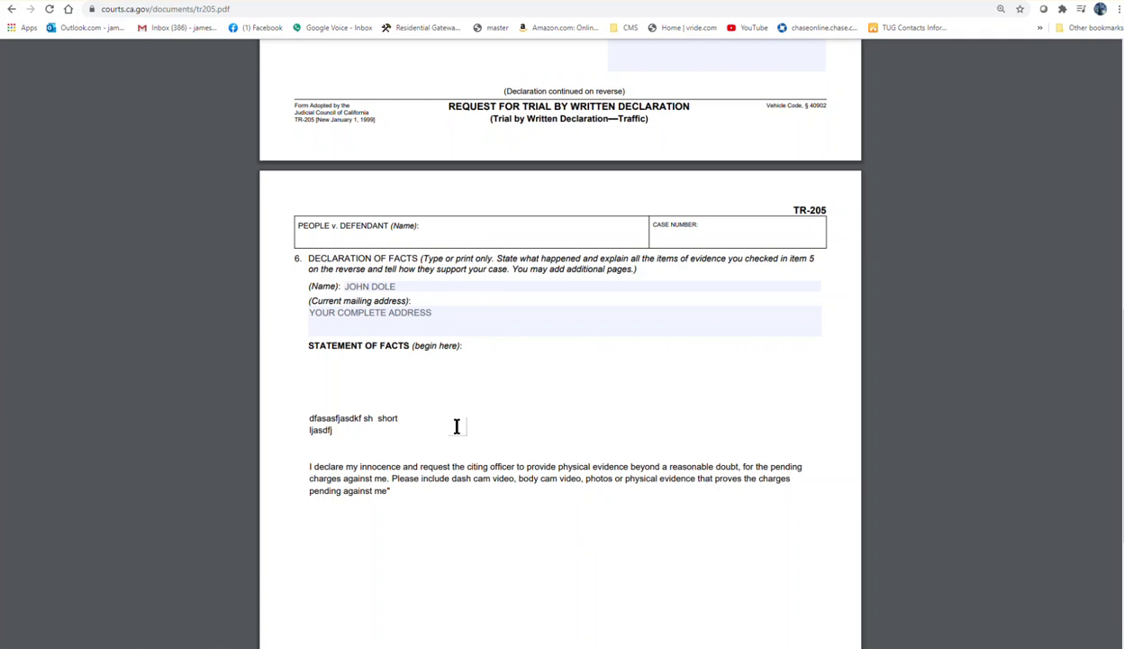
pyautogui.hotkey('ctrl', 'a')
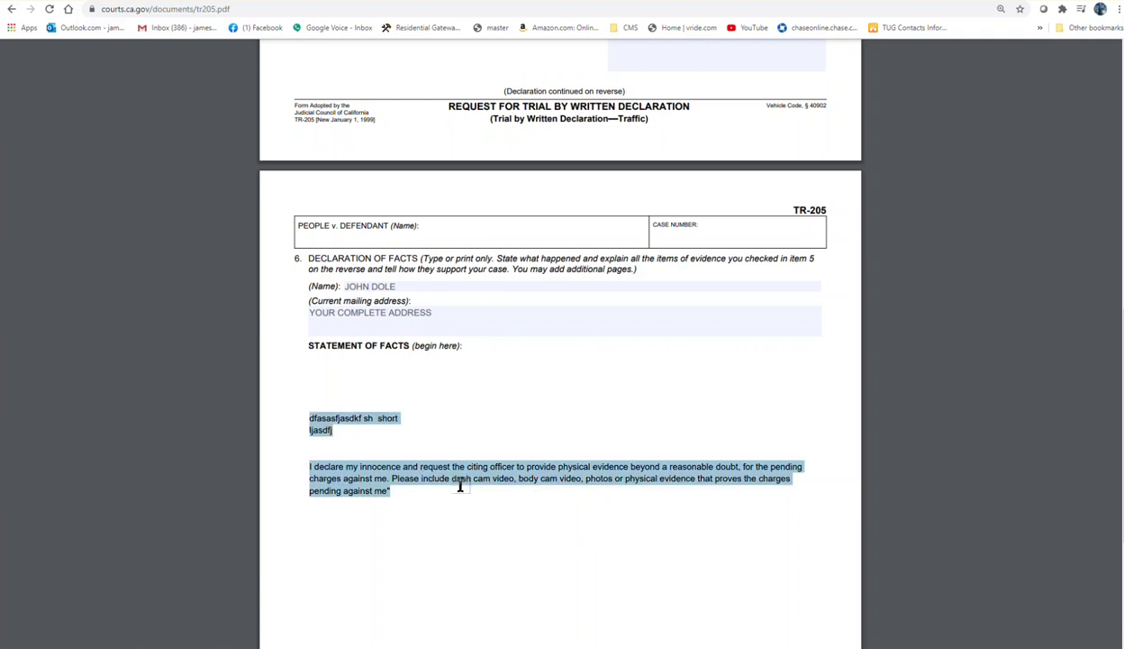
pyautogui.scroll(-2, 474, 494)
pyautogui.scroll(-3, 477, 497)
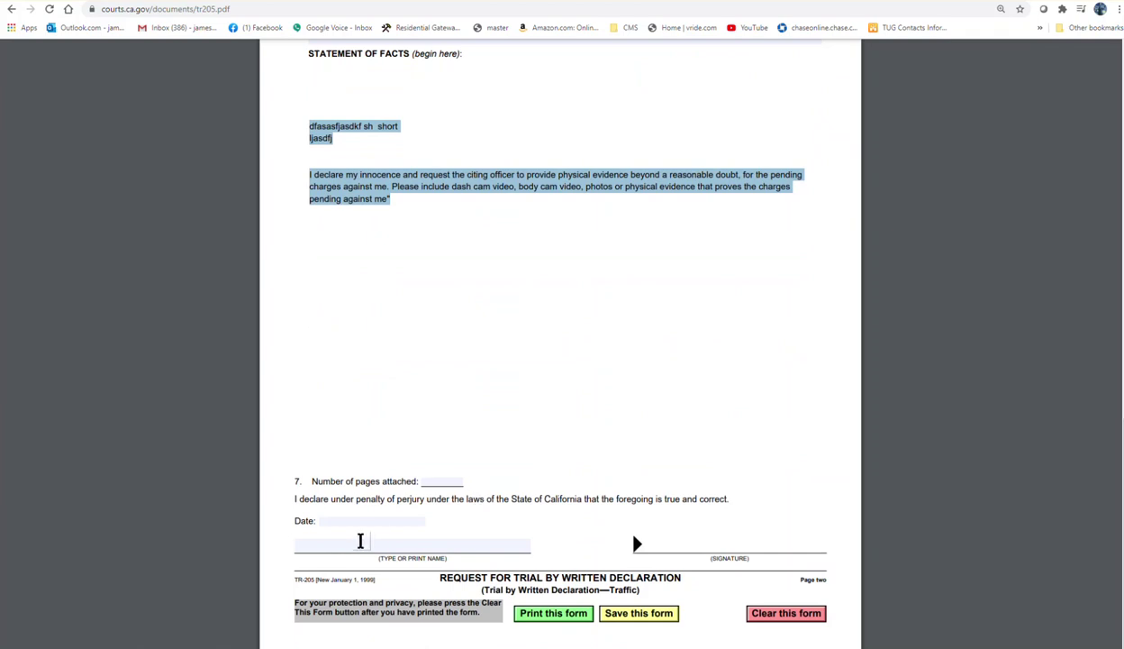
pyautogui.click(358, 541)
# - Type the declarant's name into the TYPE OR PRINT NAME field
pyautogui.click(725, 547)
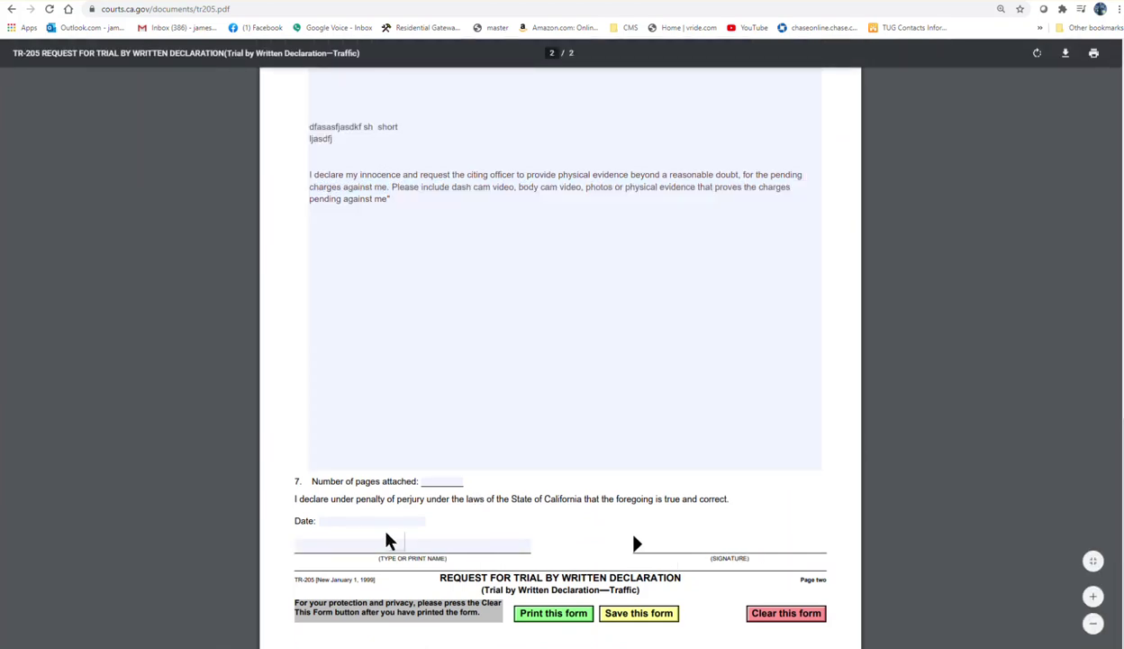
pyautogui.click(359, 540)
pyautogui.write('JOJ')
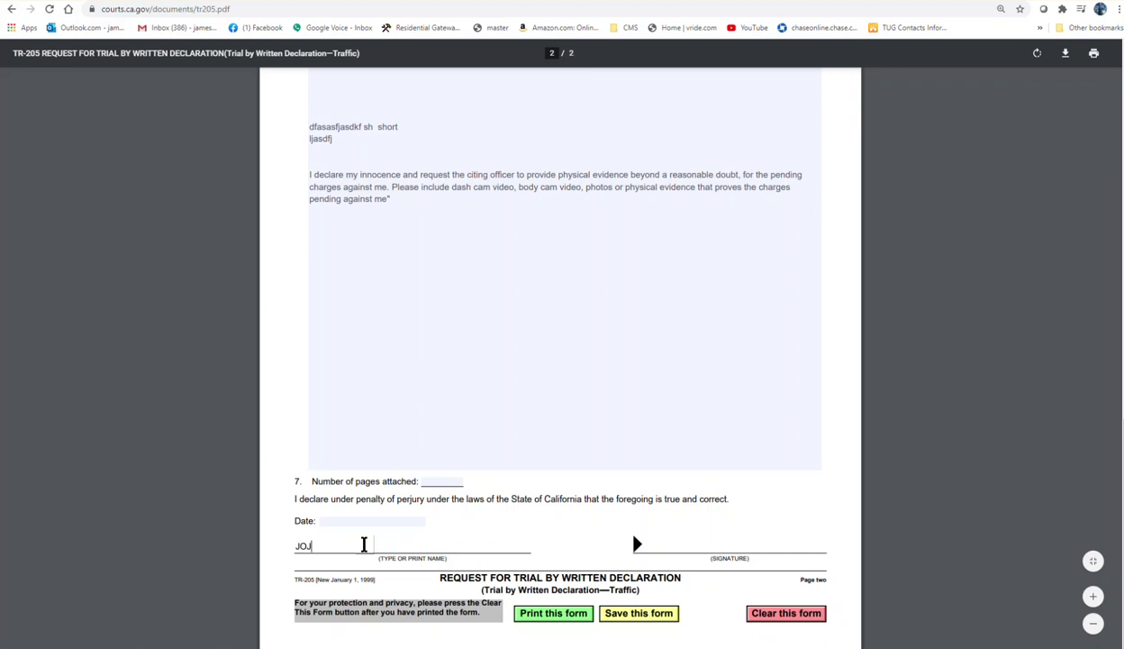
pyautogui.press('BackSpace')
pyautogui.write('HN DOLE')
pyautogui.click(703, 546)
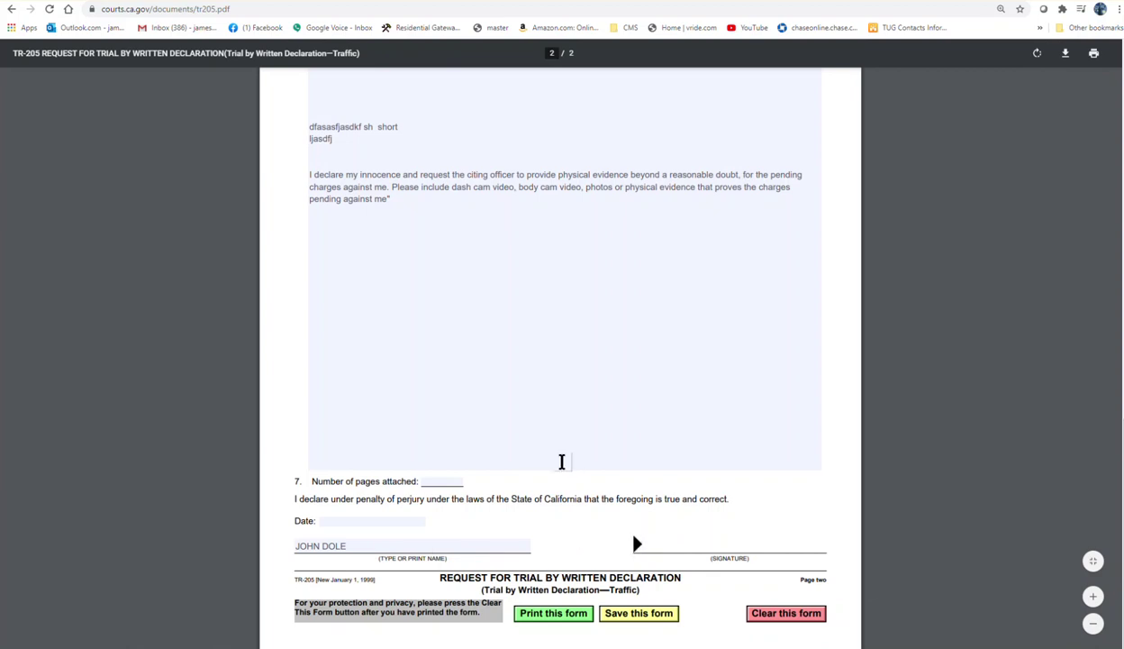
# - Enter 10/5/2020 in the declaration's Date field
pyautogui.click(354, 521)
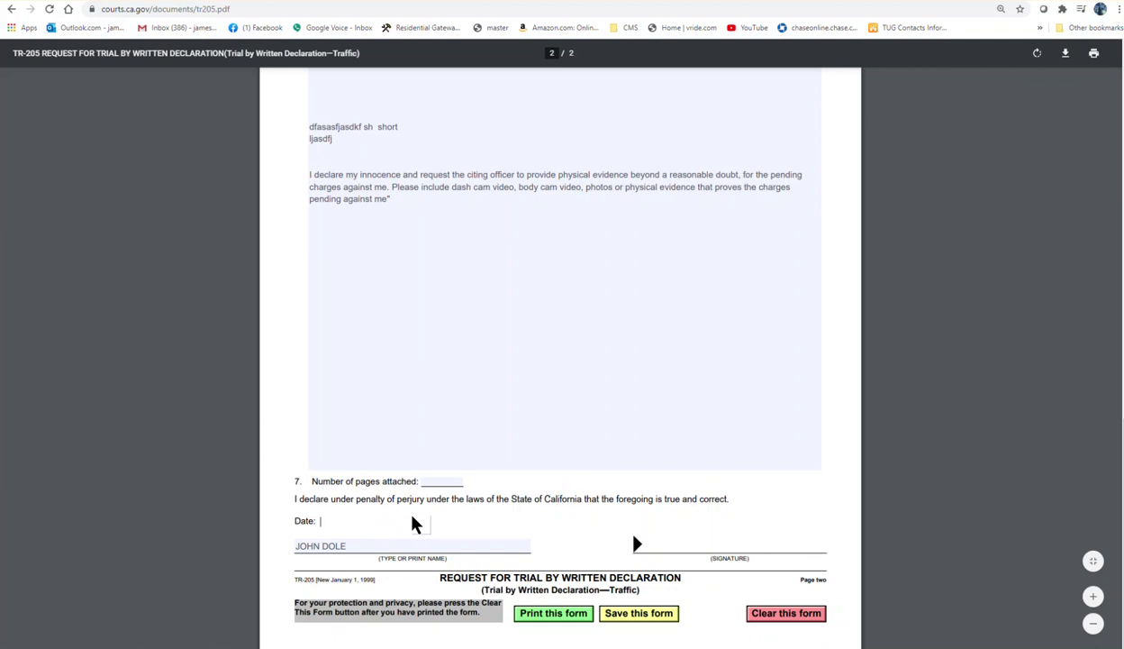
pyautogui.write('10/5/2020')
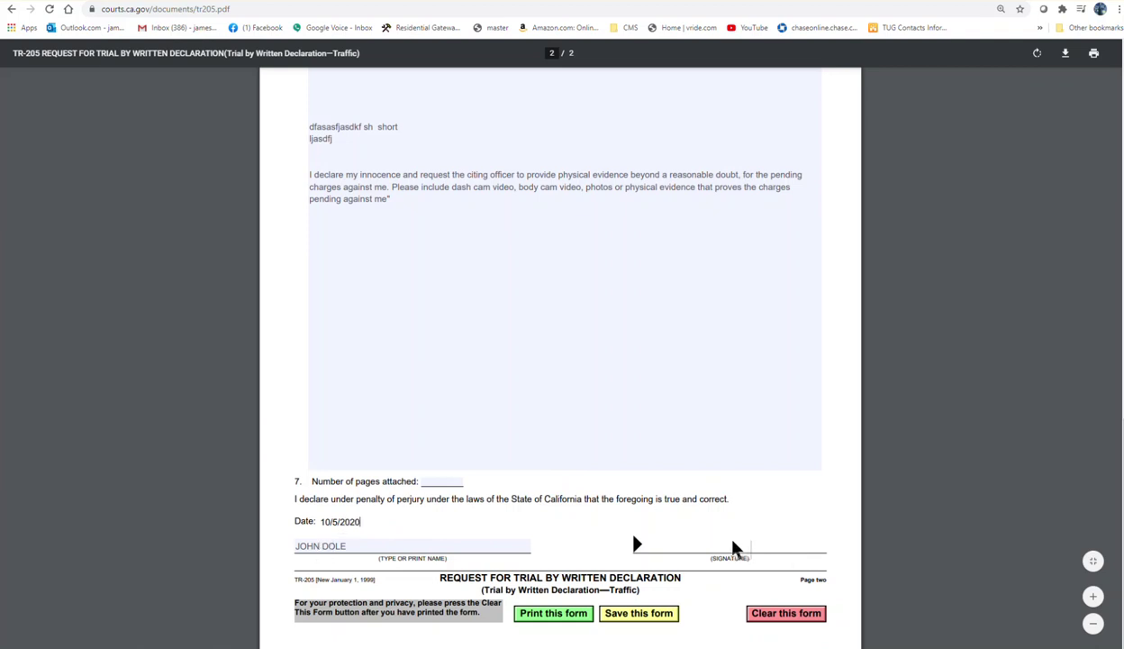
pyautogui.scroll(3, 967, 534)
# - Look over the filled TR-205 form and select the citation number on page 1
pyautogui.scroll(5, 966, 537)
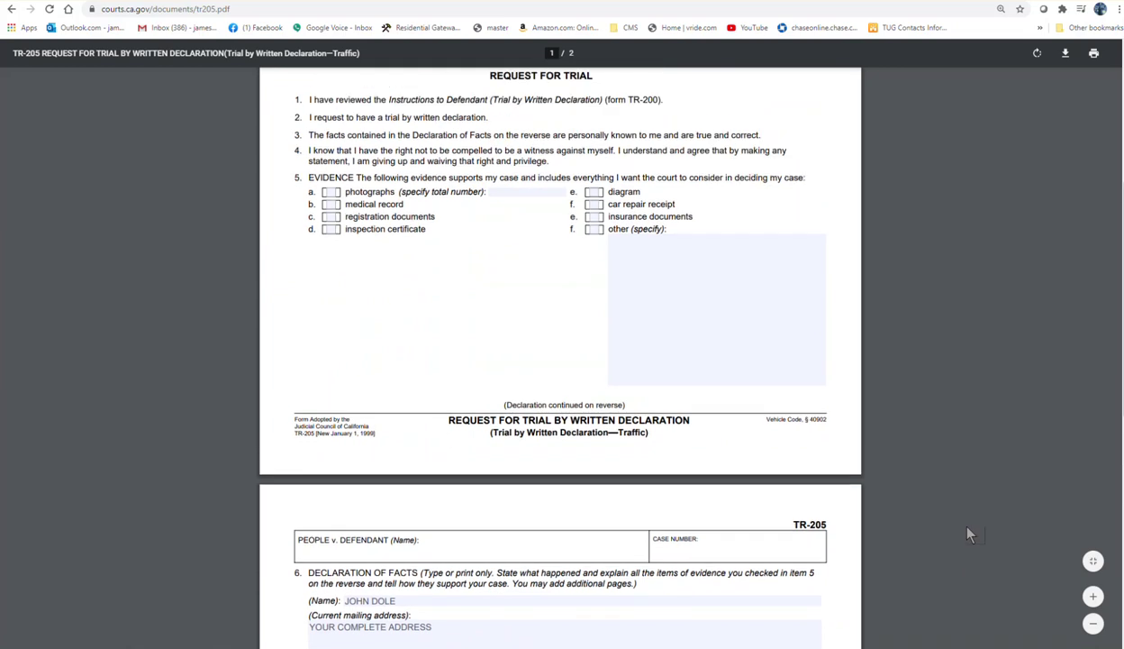
pyautogui.scroll(-5, 949, 546)
pyautogui.scroll(-3, 950, 547)
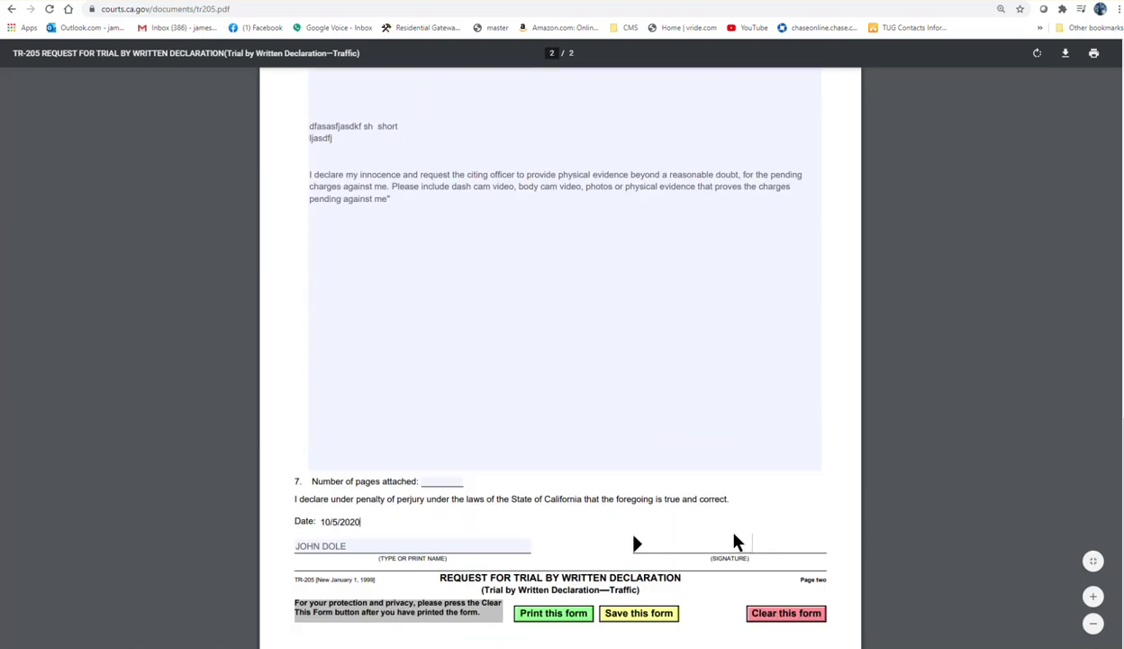
pyautogui.scroll(15, 736, 540)
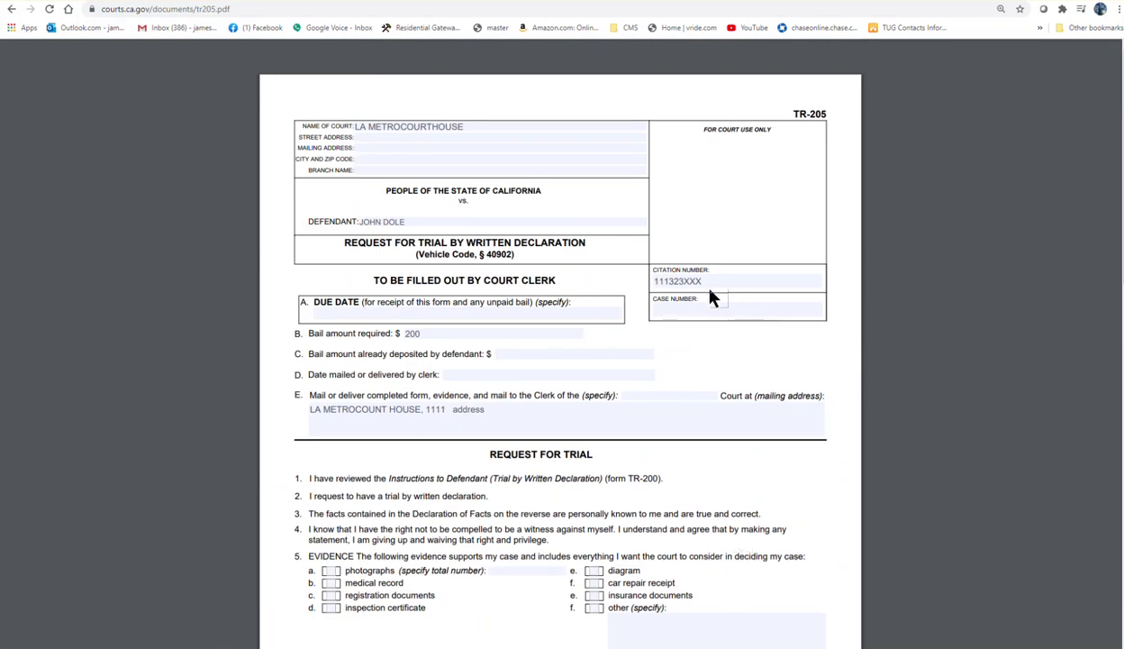
pyautogui.doubleClick(692, 282)
# - Review the rest of the form, then close it to return to the LA Court Traffic page
pyautogui.scroll(-2, 741, 405)
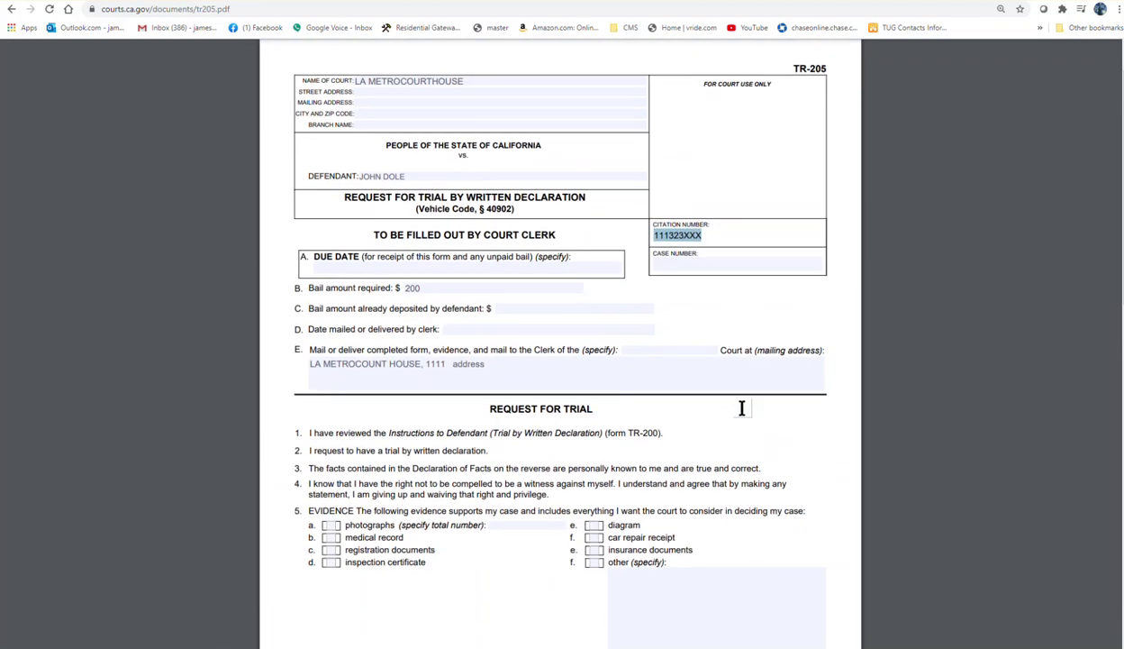
pyautogui.scroll(-8, 742, 408)
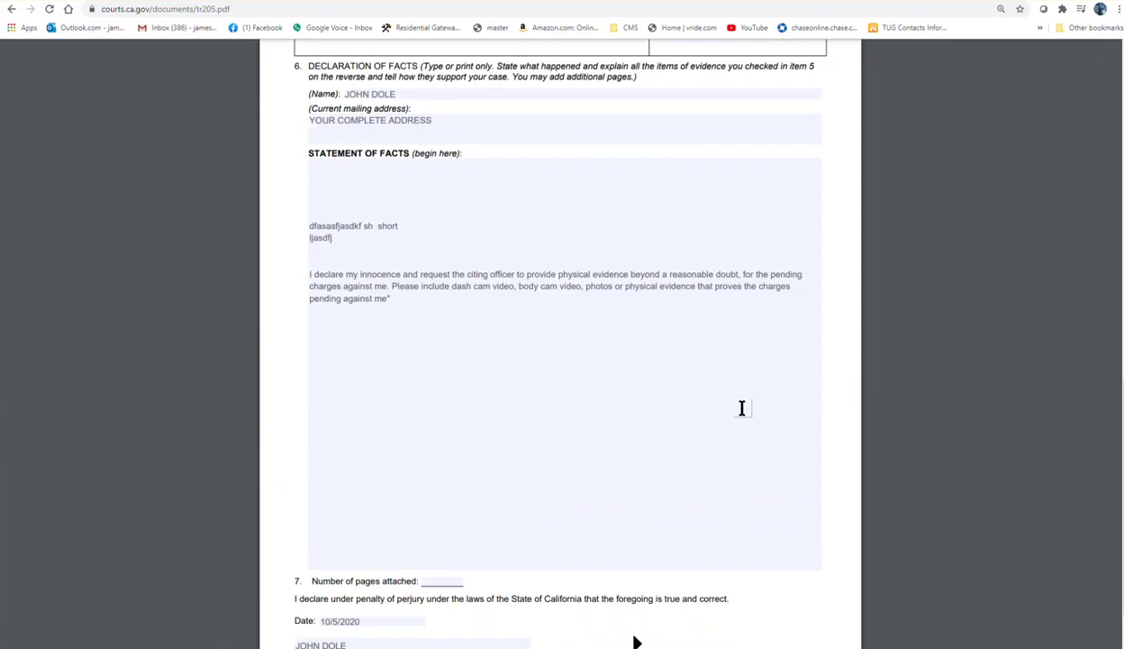
pyautogui.scroll(-1, 742, 408)
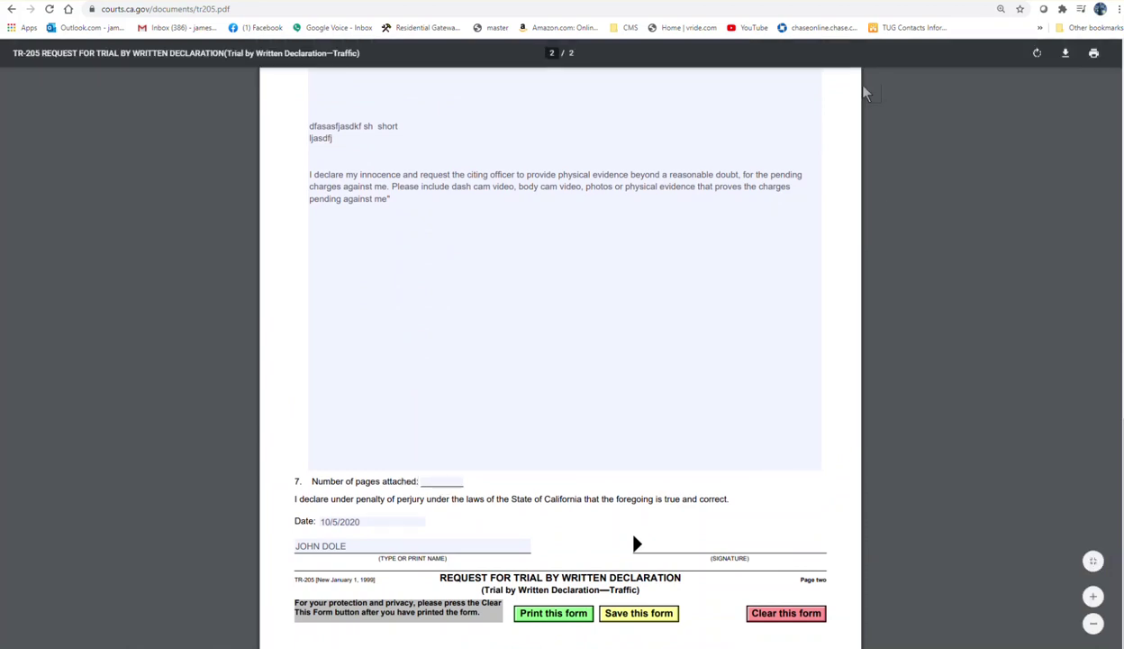
pyautogui.scroll(8, 637, 543)
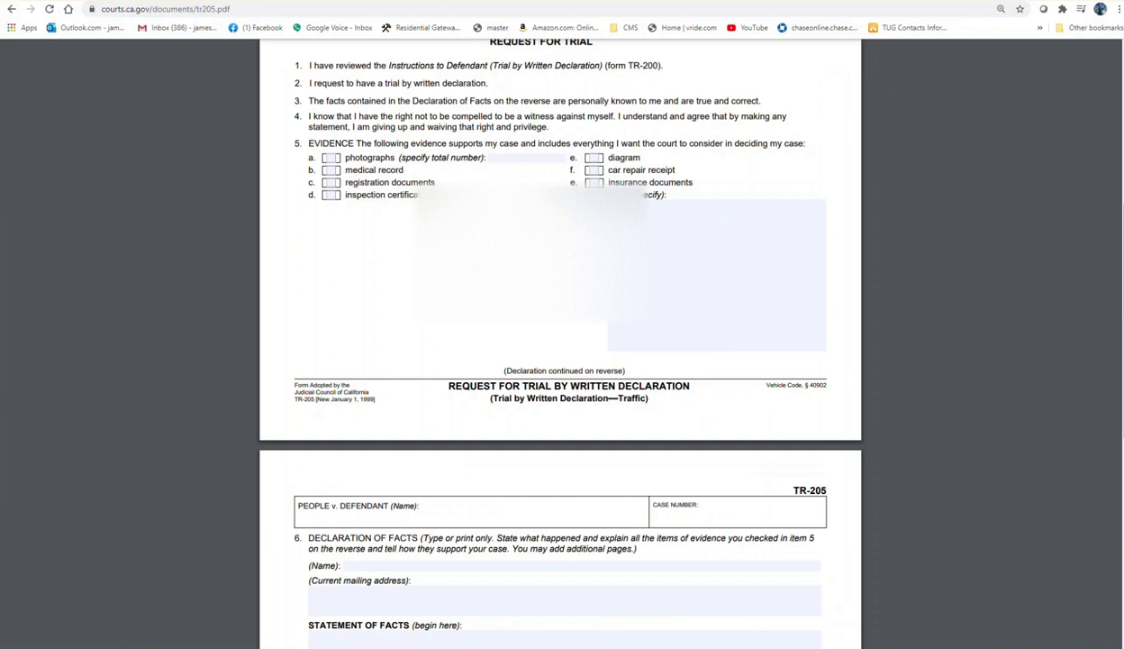
pyautogui.hotkey('ctrl', 'w')
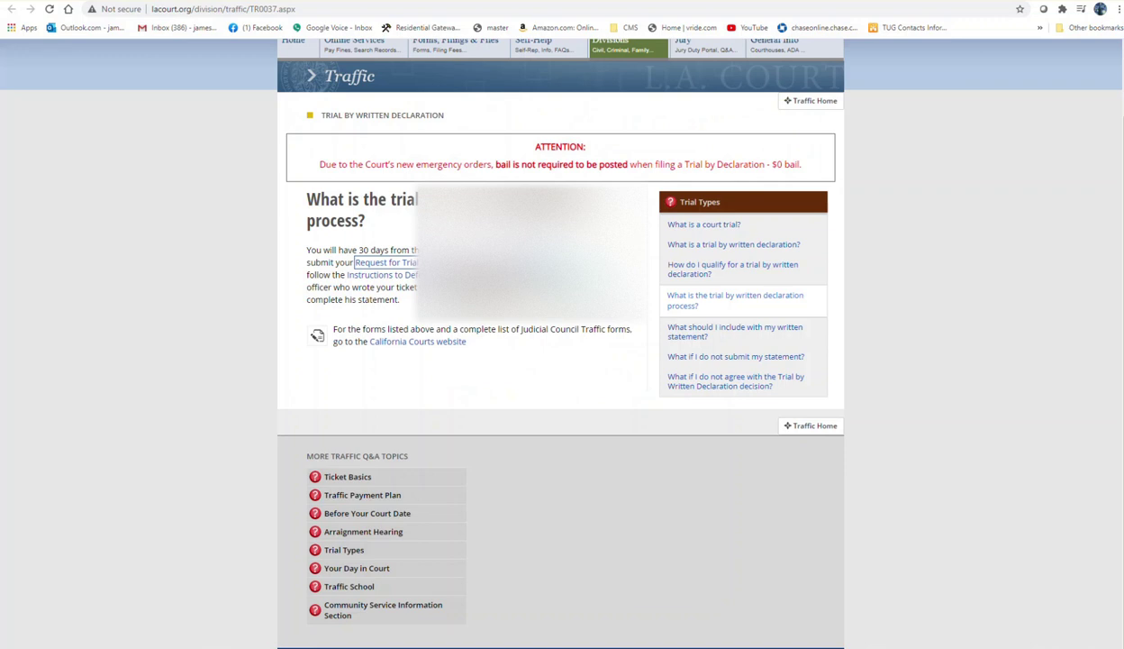
# - Open the TR-200 Instructions to Defendant and enlarge it for reading
pyautogui.click(424, 274)
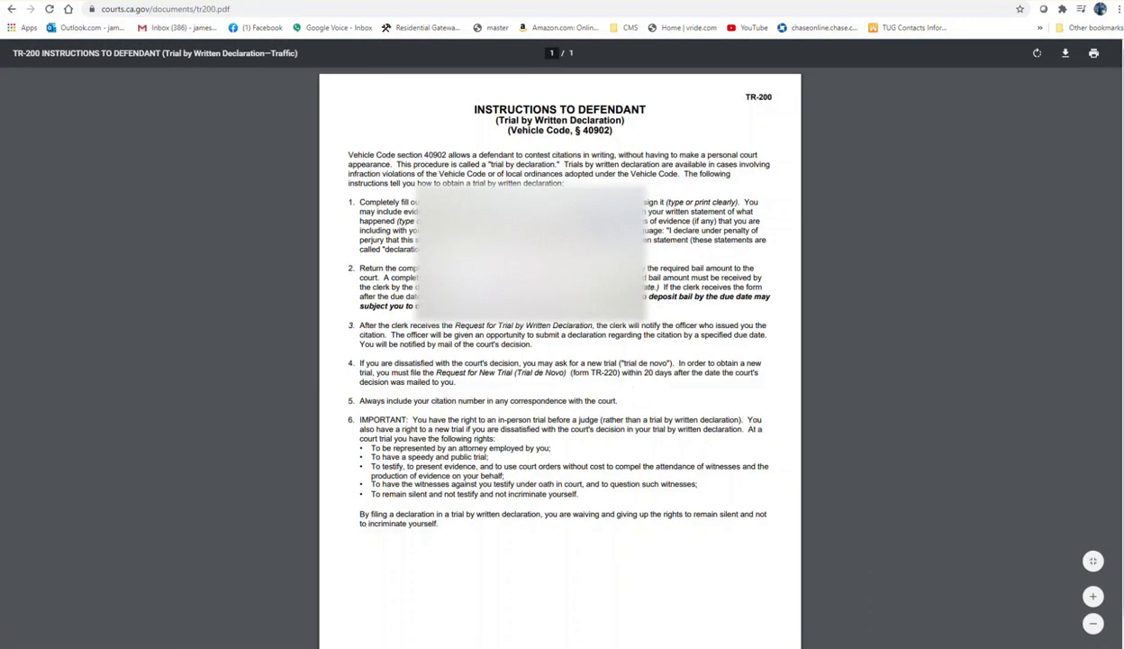
pyautogui.click(1092, 595)
pyautogui.scroll(-3, 653, 534)
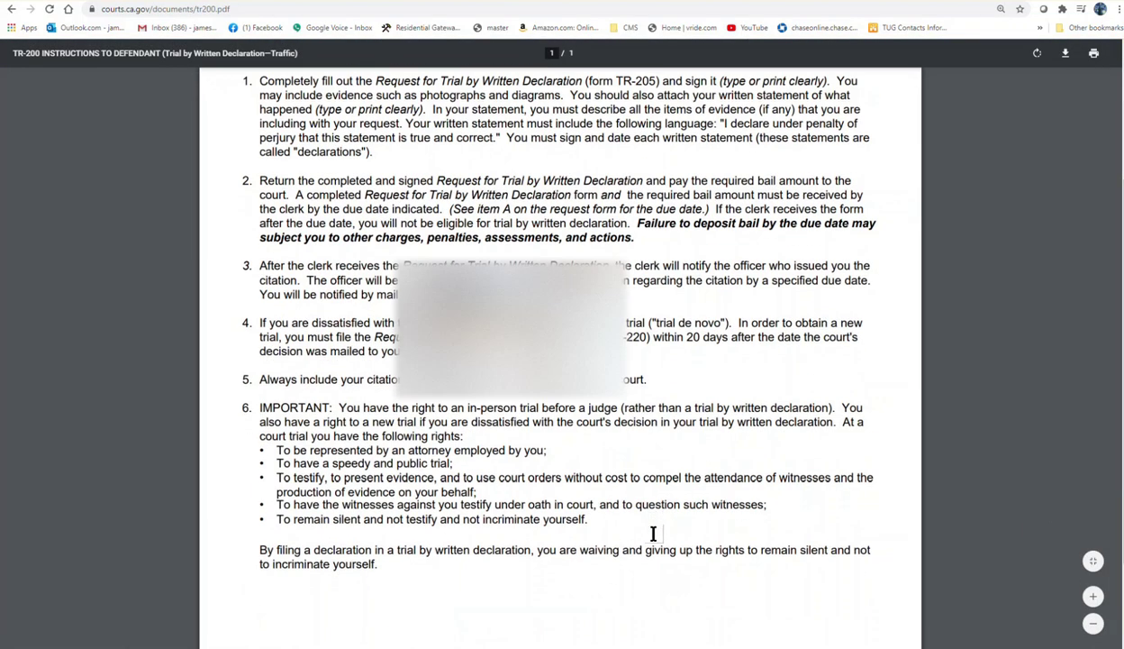
pyautogui.scroll(-1, 653, 533)
# - Highlight the 20-day new-trial deadline in item 4, then switch to the LA Court eligibility tab
pyautogui.moveTo(373, 287); pyautogui.dragTo(396, 286)
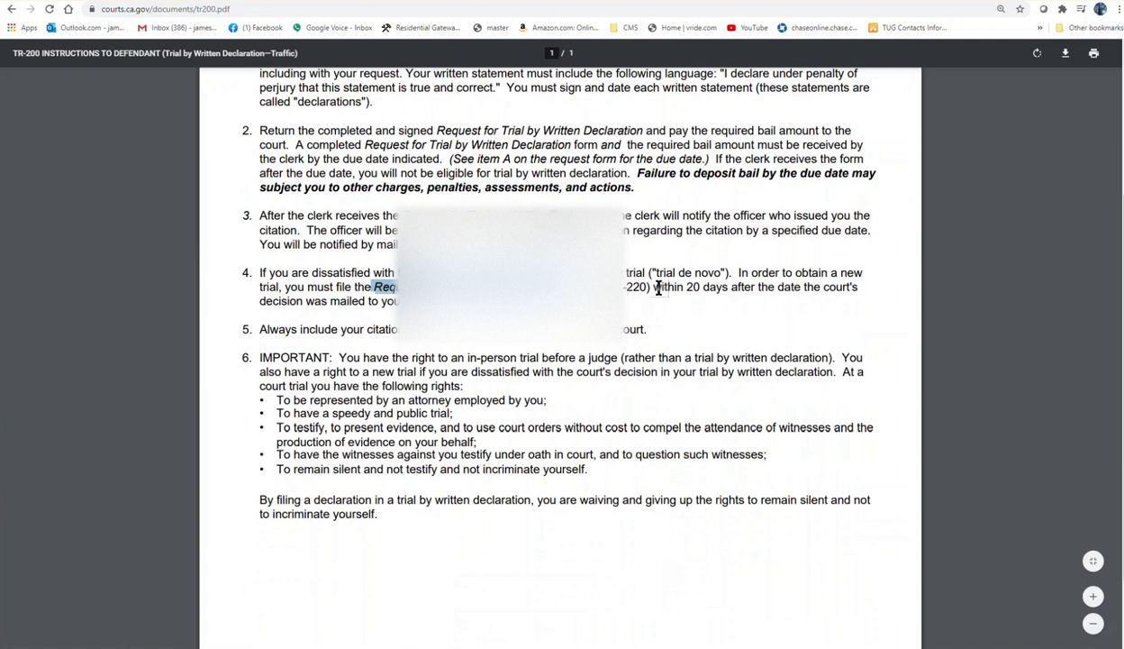
pyautogui.moveTo(651, 287); pyautogui.dragTo(808, 312)
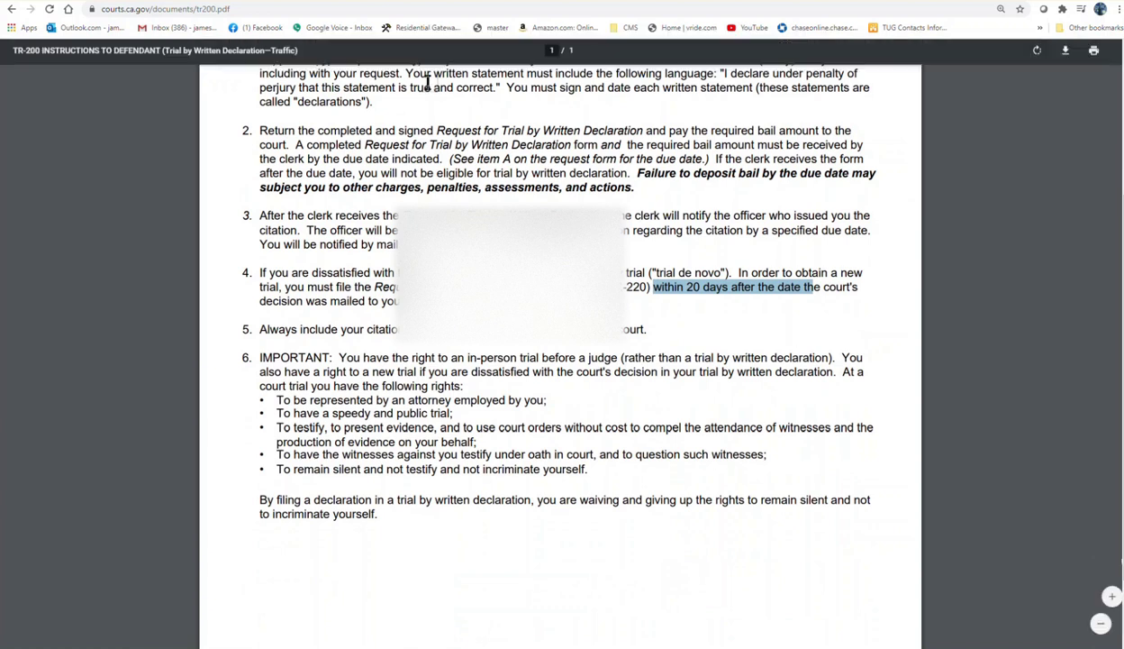
pyautogui.click(591, 22)
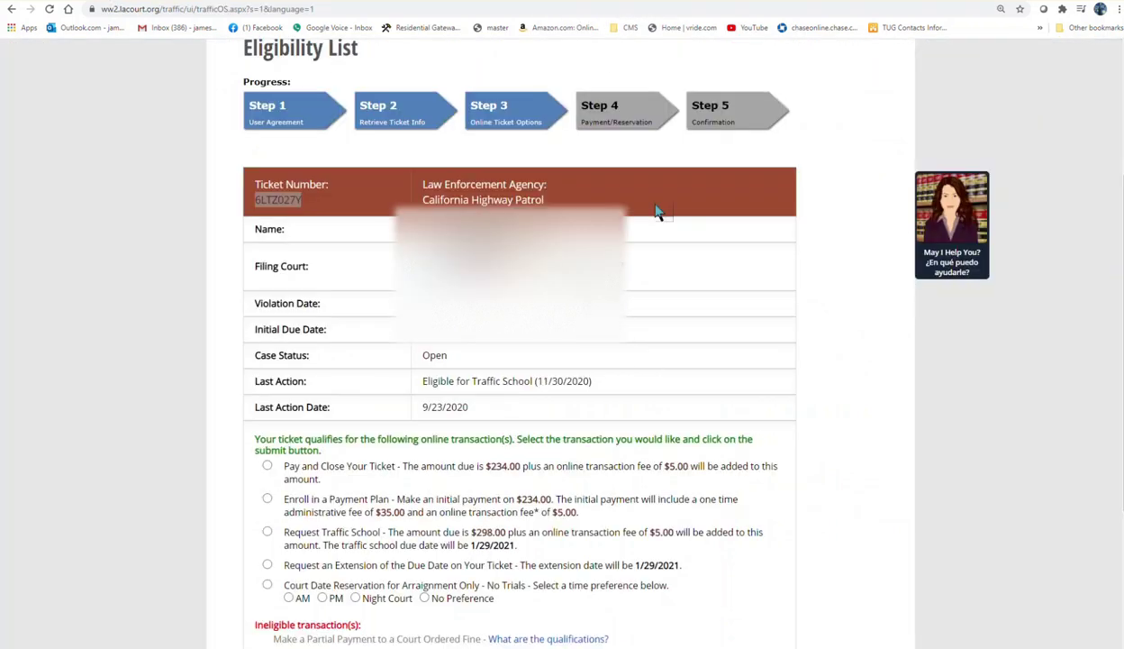